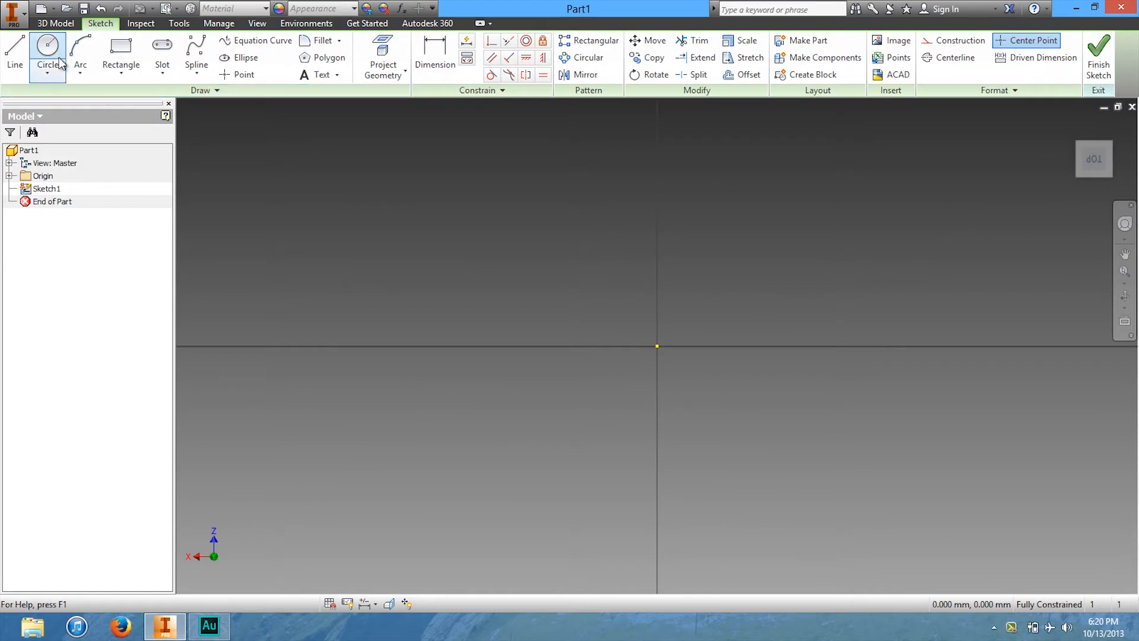
- Sketch a 20 mm diameter circle centred on the origin and a 4 mm circle centred on its uppermost point
{"action": "left_click", "coordinate": [48, 54]}
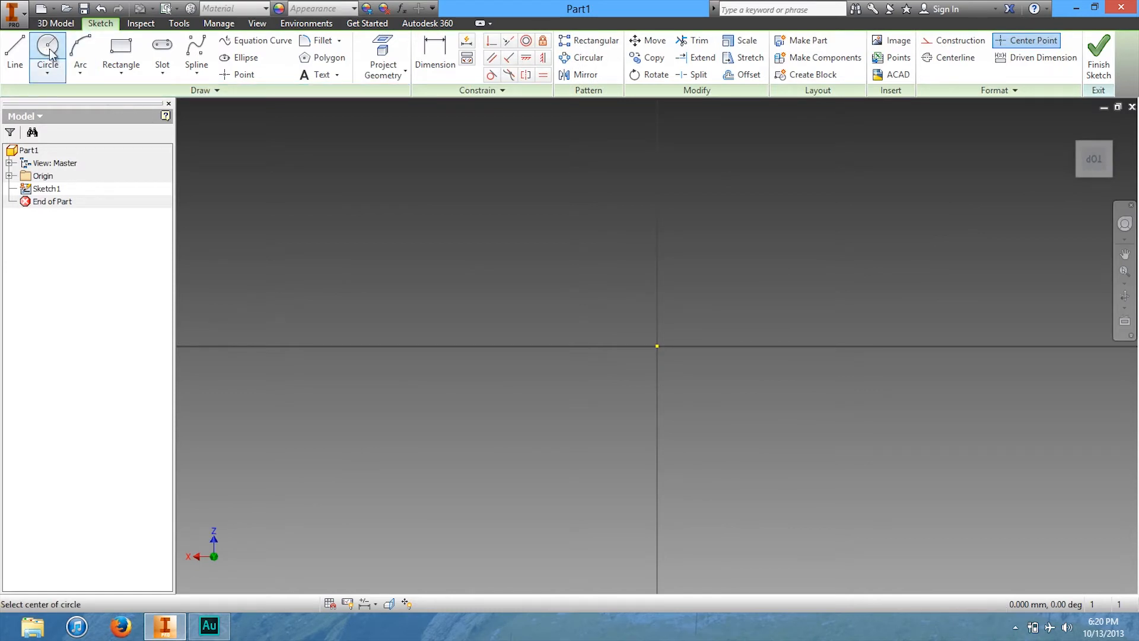
{"action": "left_click", "coordinate": [657, 346]}
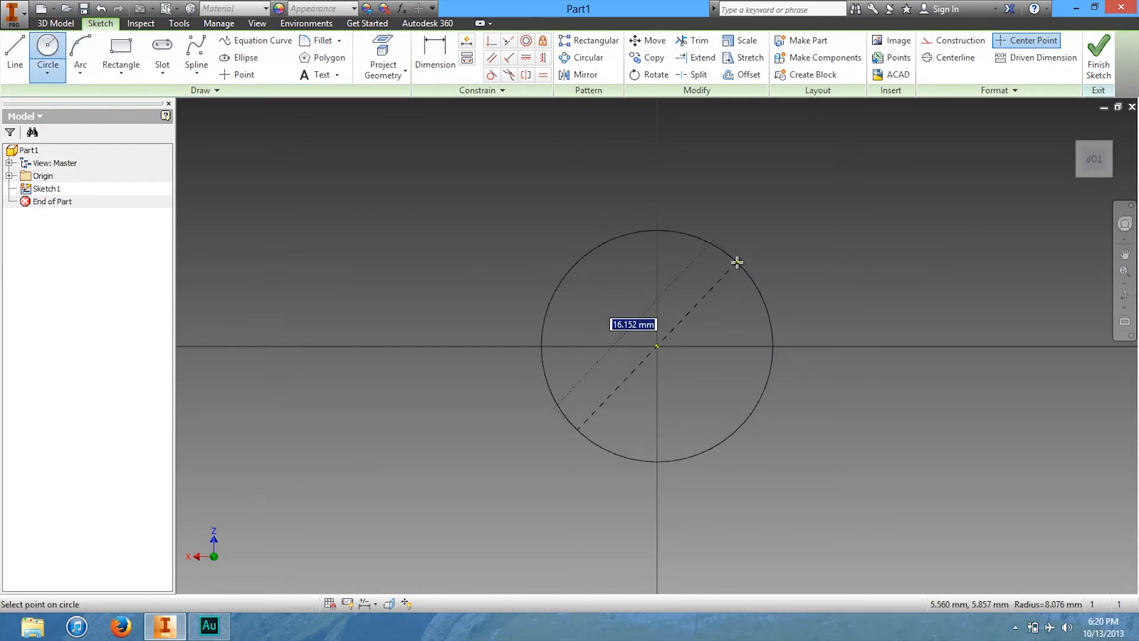
{"action": "type", "text": "20"}
{"action": "key", "text": "Return"}
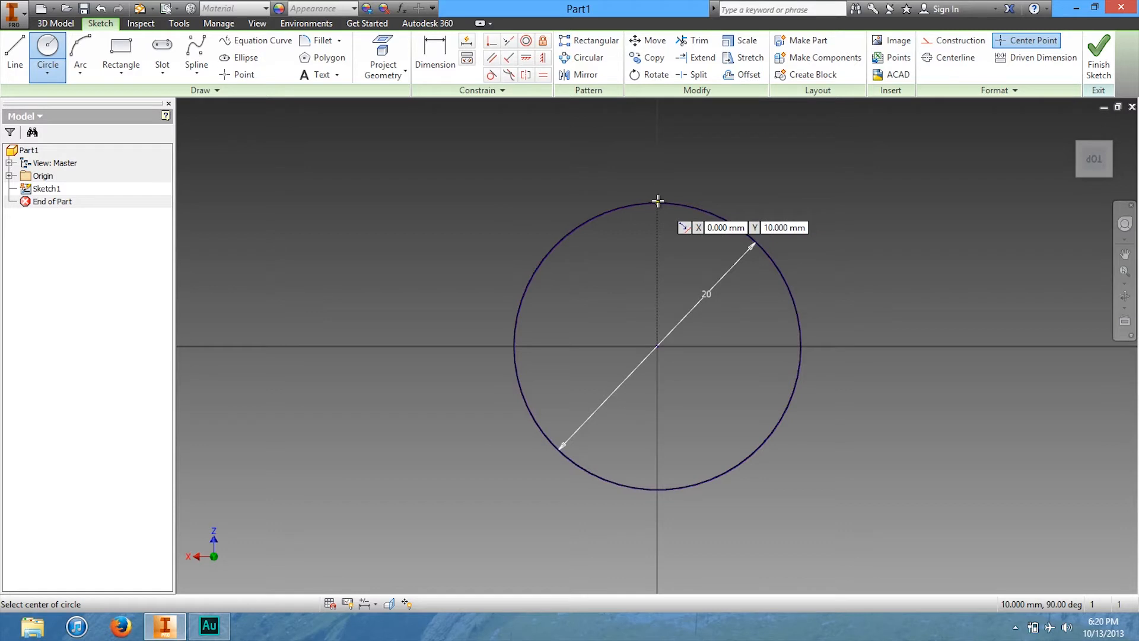
{"action": "left_click", "coordinate": [657, 202]}
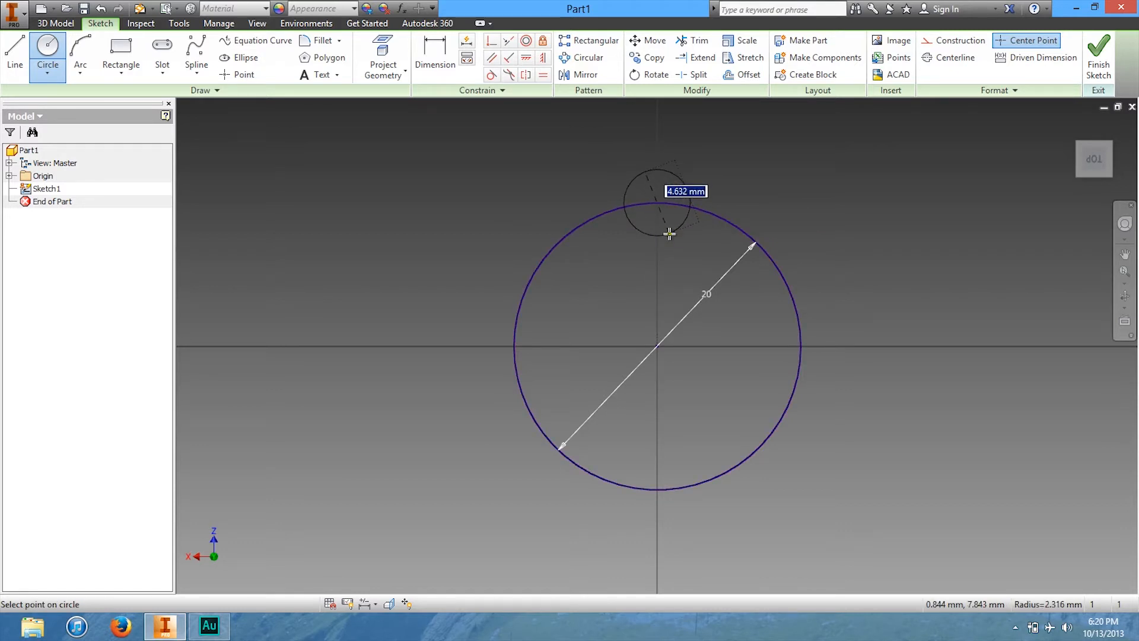
{"action": "left_click", "coordinate": [668, 234]}
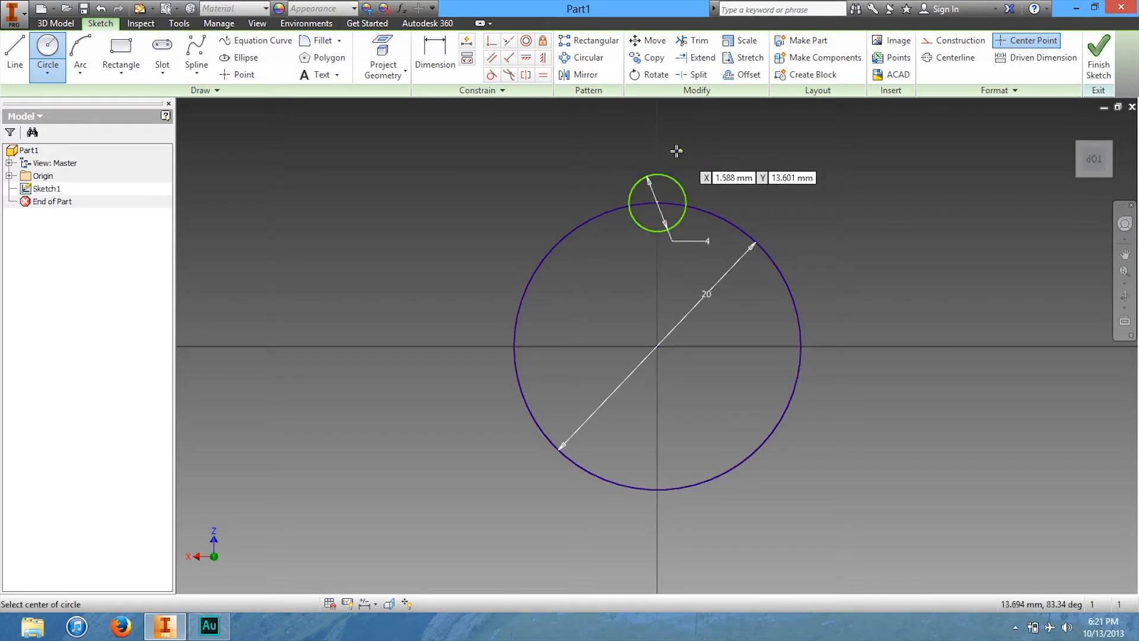
- Create a circular pattern of the 4 mm circle around the 20 mm circle with 14 instances over 360 degrees
{"action": "left_click", "coordinate": [583, 58]}
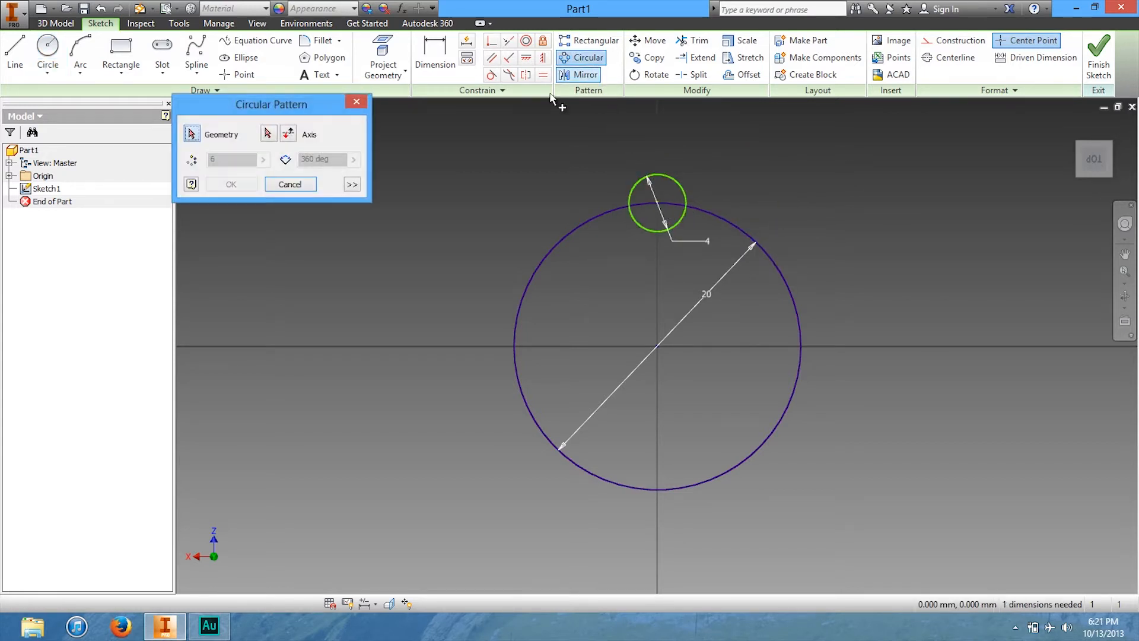
{"action": "left_click_drag", "start_coordinate": [307, 113], "coordinate": [376, 140]}
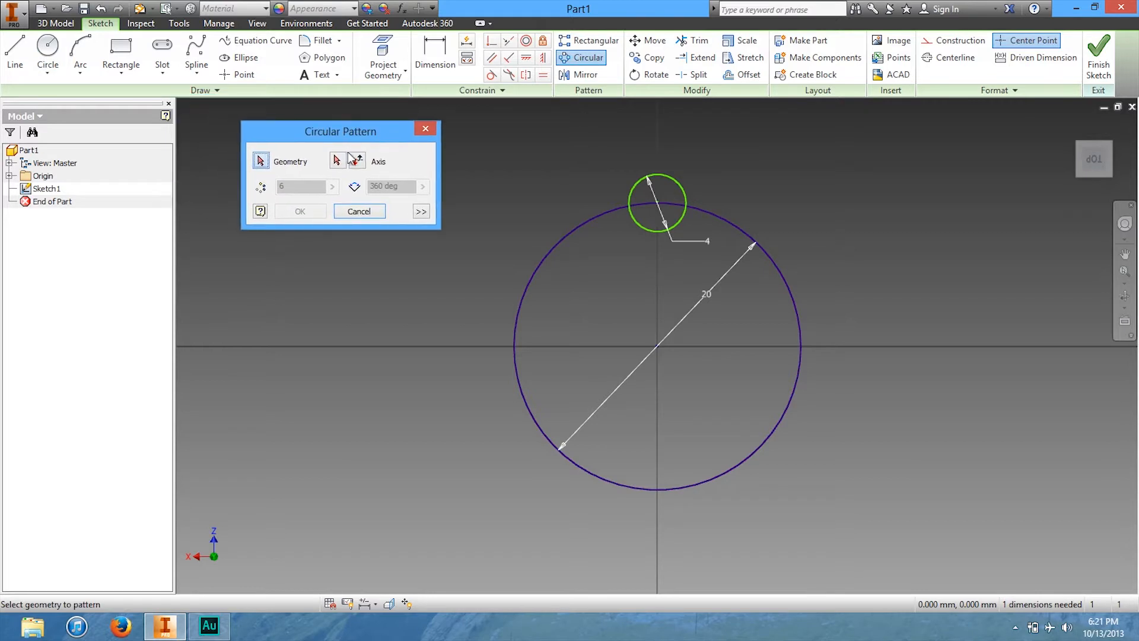
{"action": "left_click", "coordinate": [633, 189]}
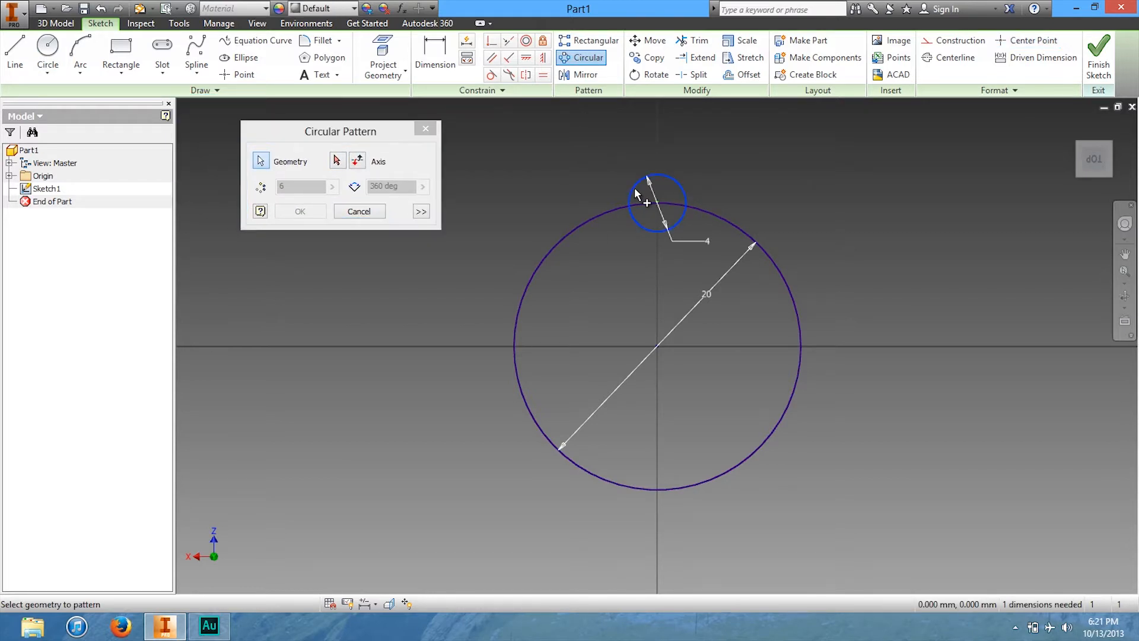
{"action": "left_click", "coordinate": [336, 161]}
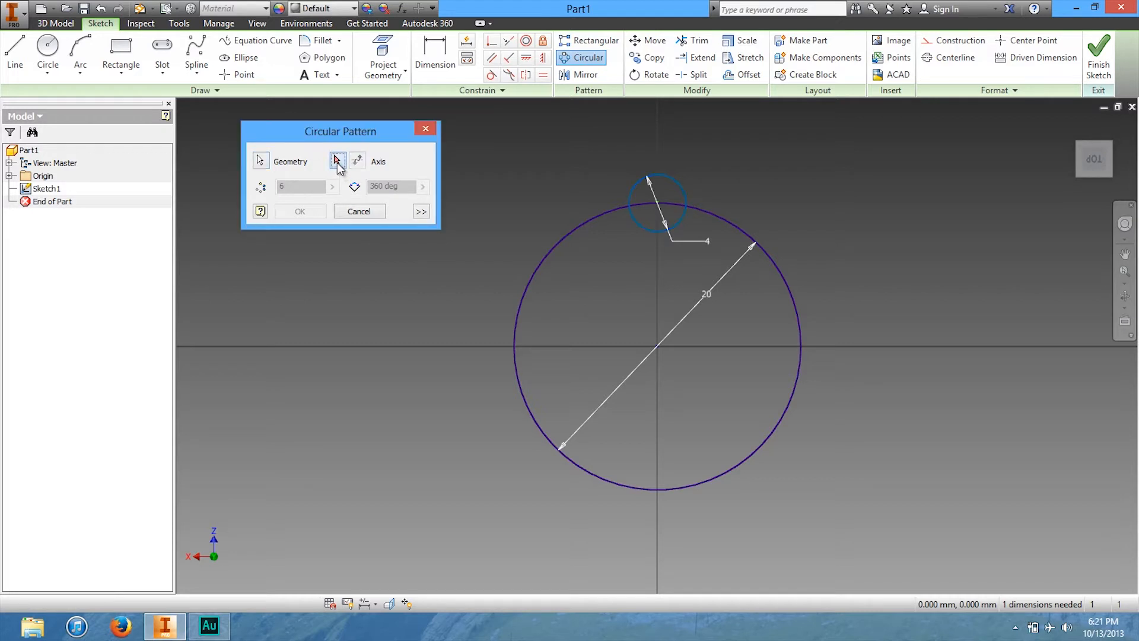
{"action": "left_click", "coordinate": [782, 279]}
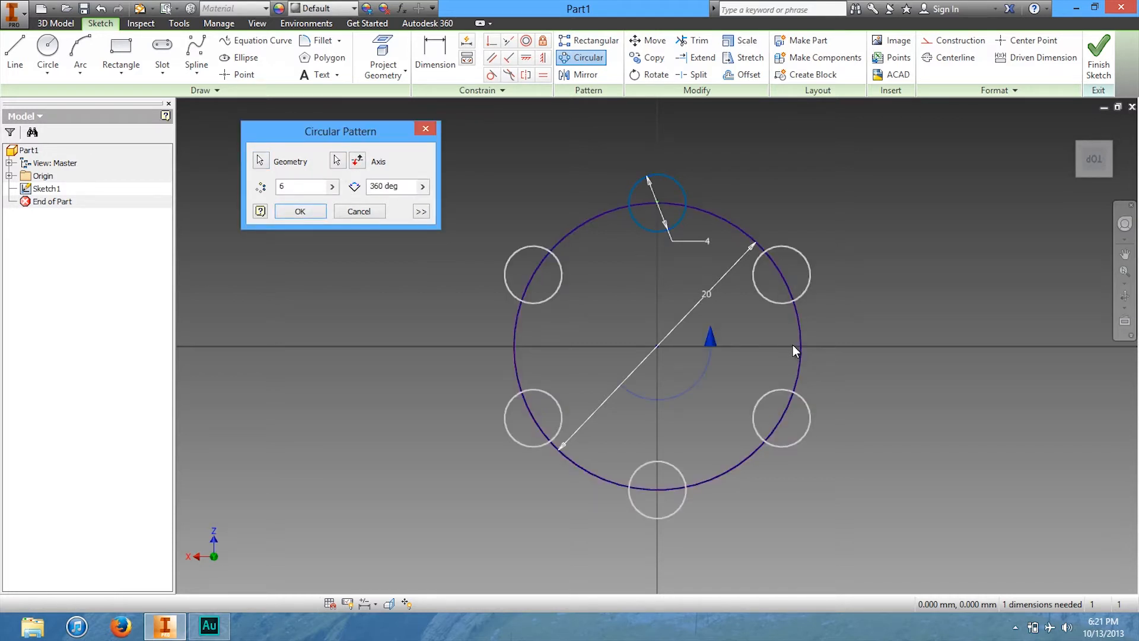
{"action": "left_click_drag", "start_coordinate": [350, 135], "coordinate": [383, 140]}
{"action": "left_click_drag", "start_coordinate": [352, 191], "coordinate": [298, 195]}
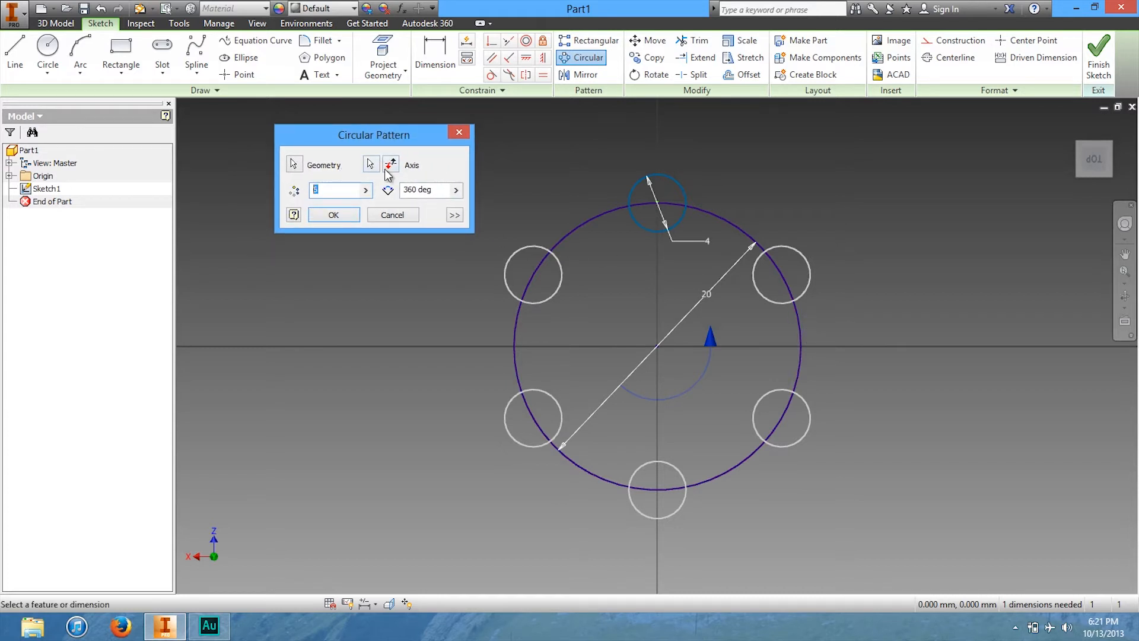
{"action": "type", "text": "14"}
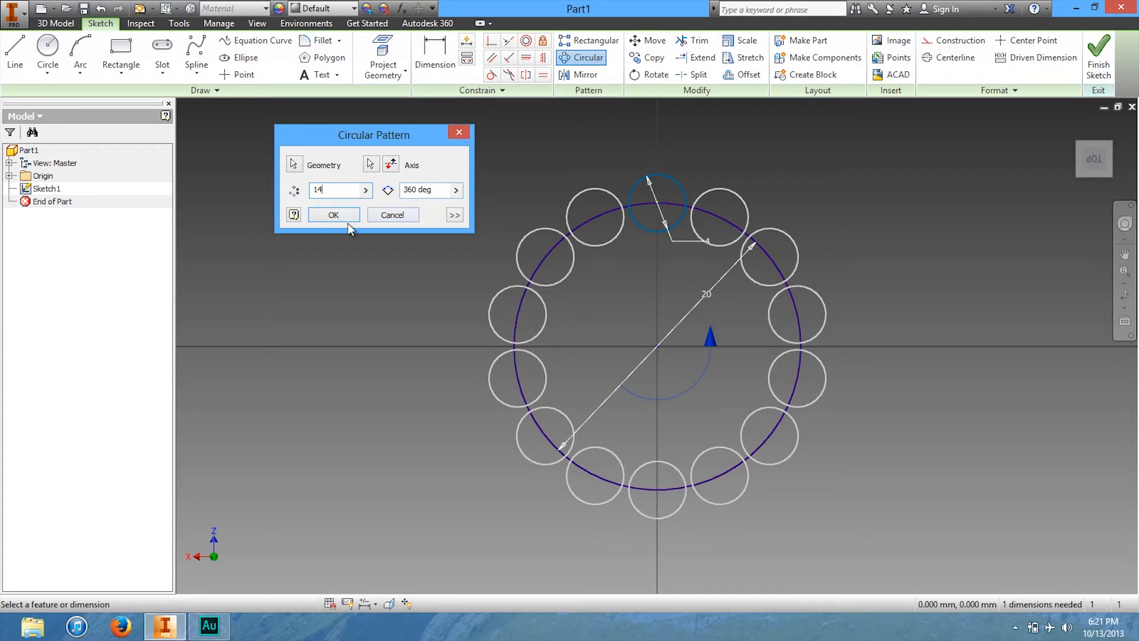
{"action": "left_click", "coordinate": [333, 214]}
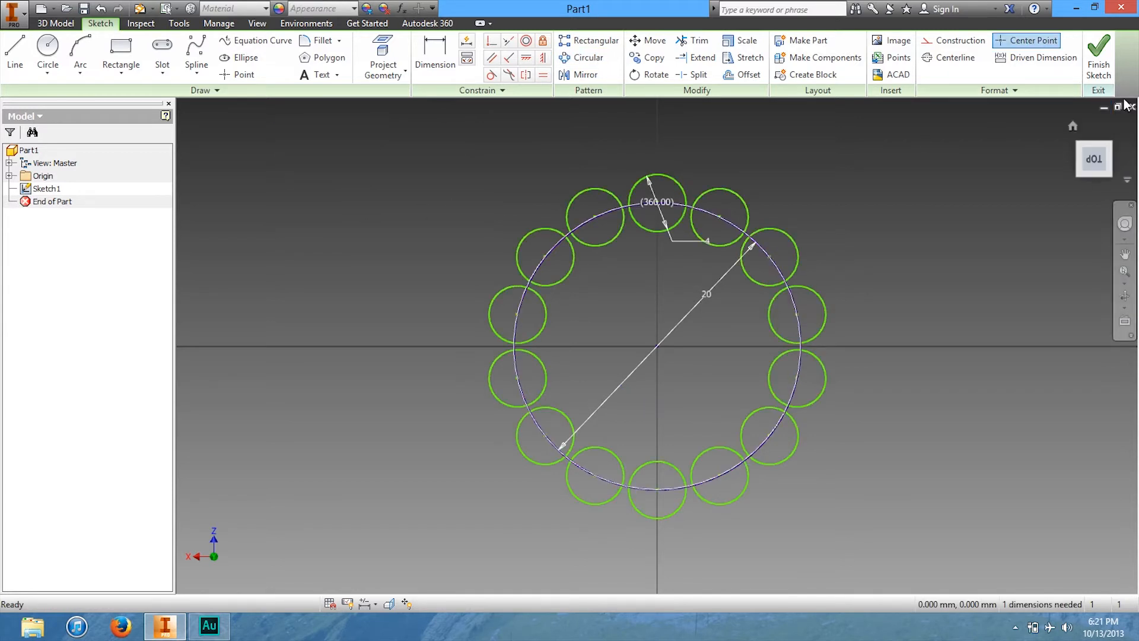
- Finish the sketch and create a work plane offset upward from the XZ origin plane
{"action": "left_click", "coordinate": [1096, 69]}
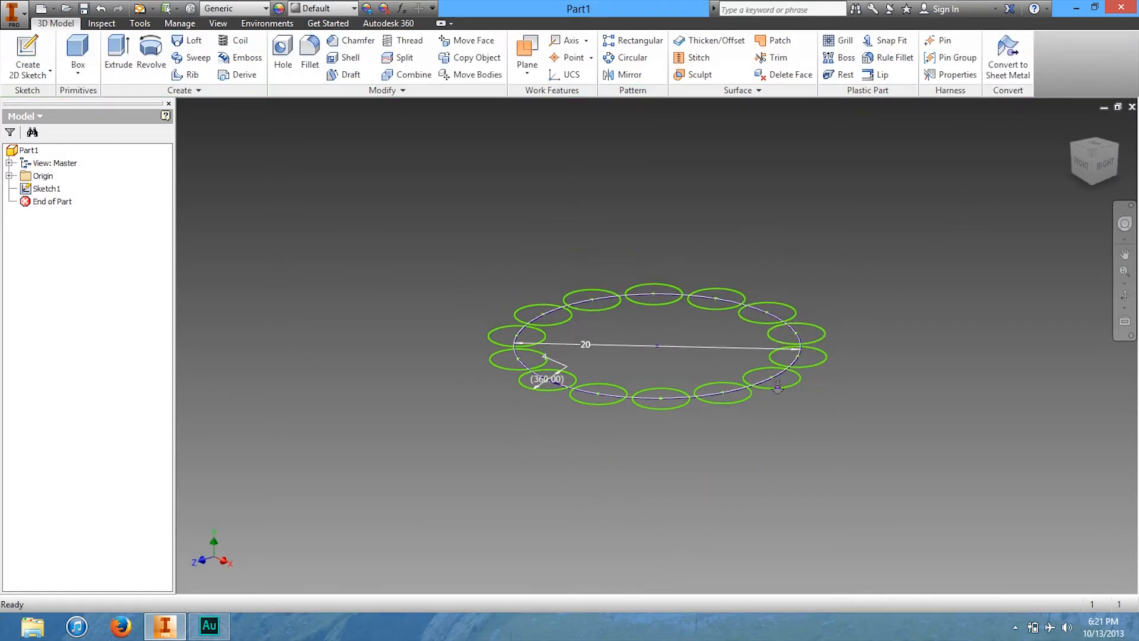
{"action": "scroll", "coordinate": [811, 465], "scroll_direction": "down", "scroll_amount": 5}
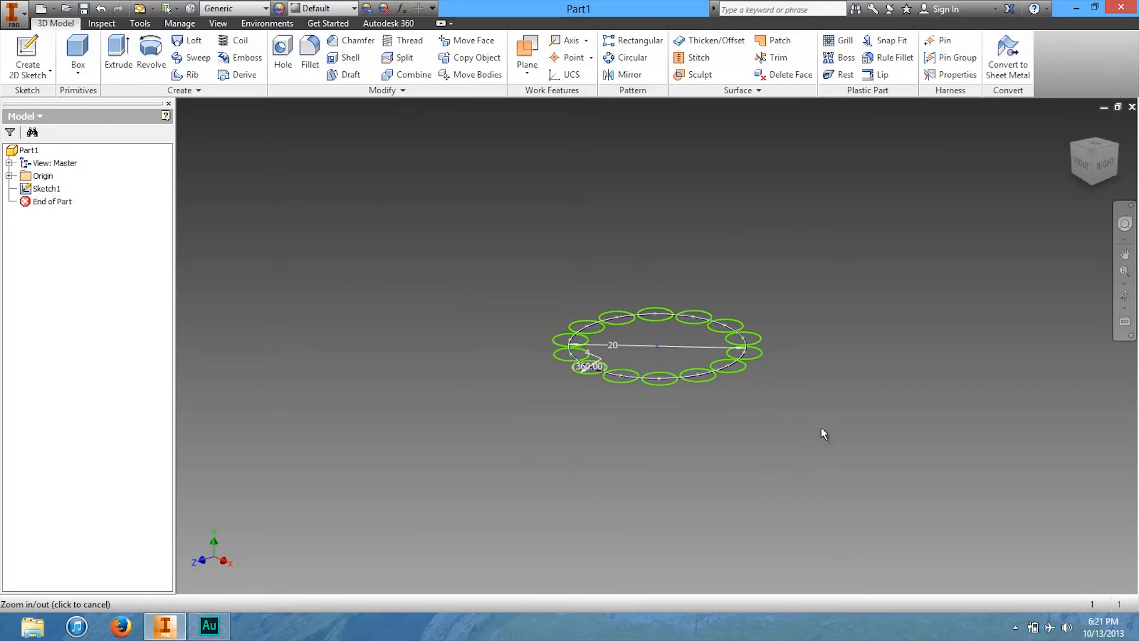
{"action": "left_click_drag", "start_coordinate": [1052, 183], "coordinate": [987, 195]}
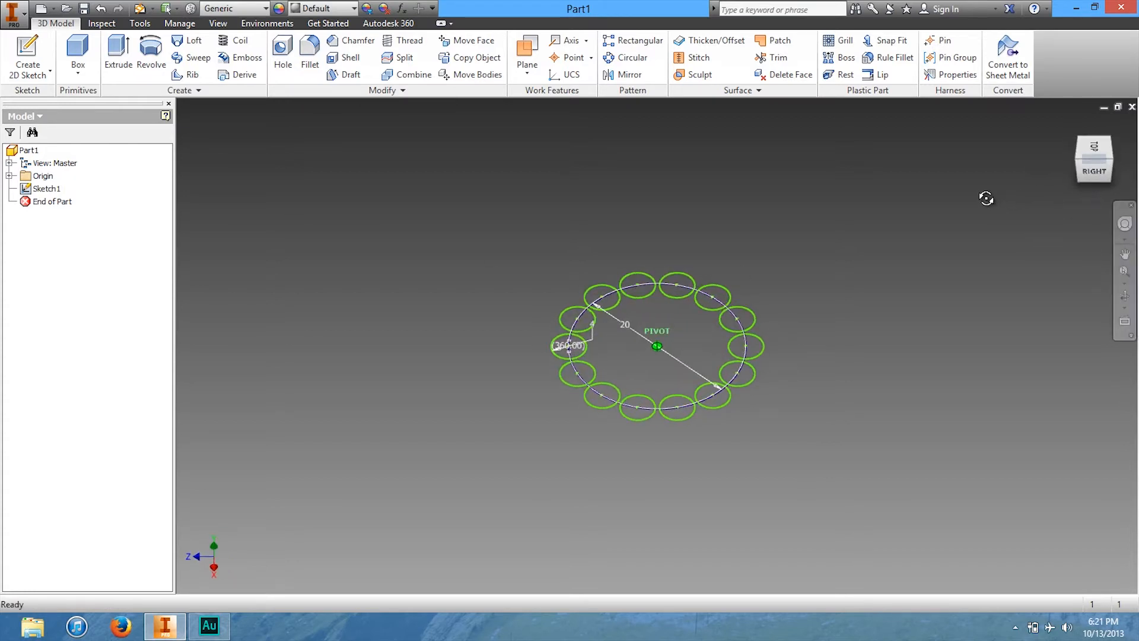
{"action": "left_click_drag", "start_coordinate": [1086, 153], "coordinate": [977, 150]}
{"action": "mouse_move", "coordinate": [1090, 157]}
{"action": "left_mouse_down"}
{"action": "mouse_move", "coordinate": [1036, 147]}
{"action": "mouse_move", "coordinate": [1066, 120]}
{"action": "mouse_move", "coordinate": [1051, 570]}
{"action": "mouse_move", "coordinate": [916, 561]}
{"action": "mouse_move", "coordinate": [938, 187]}
{"action": "mouse_move", "coordinate": [907, 170]}
{"action": "left_mouse_up"}
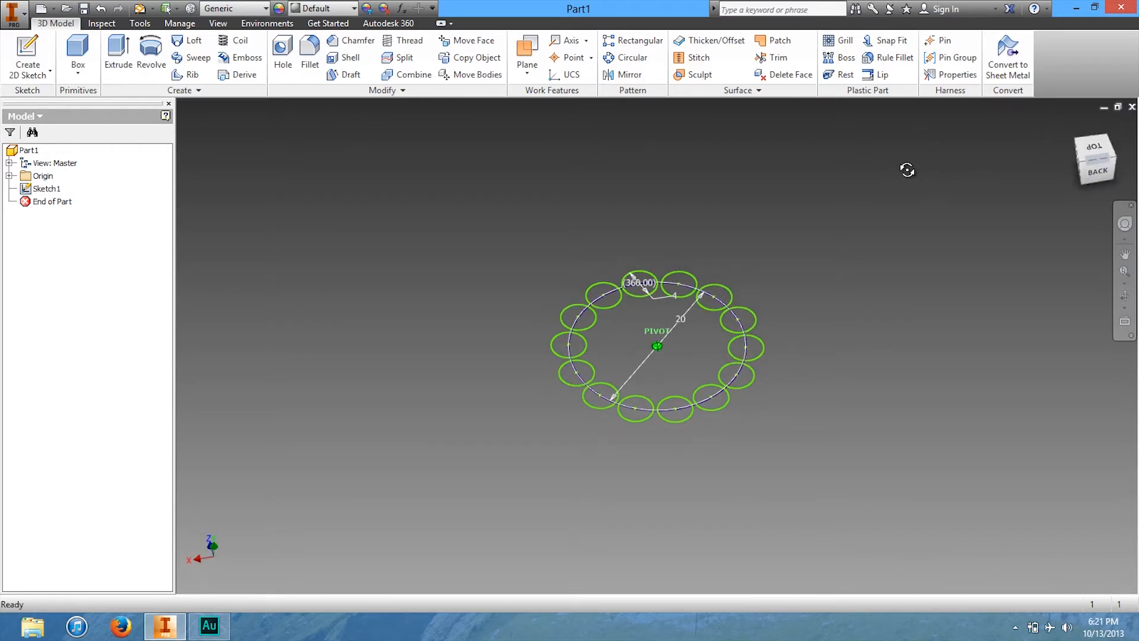
{"action": "left_click", "coordinate": [9, 176]}
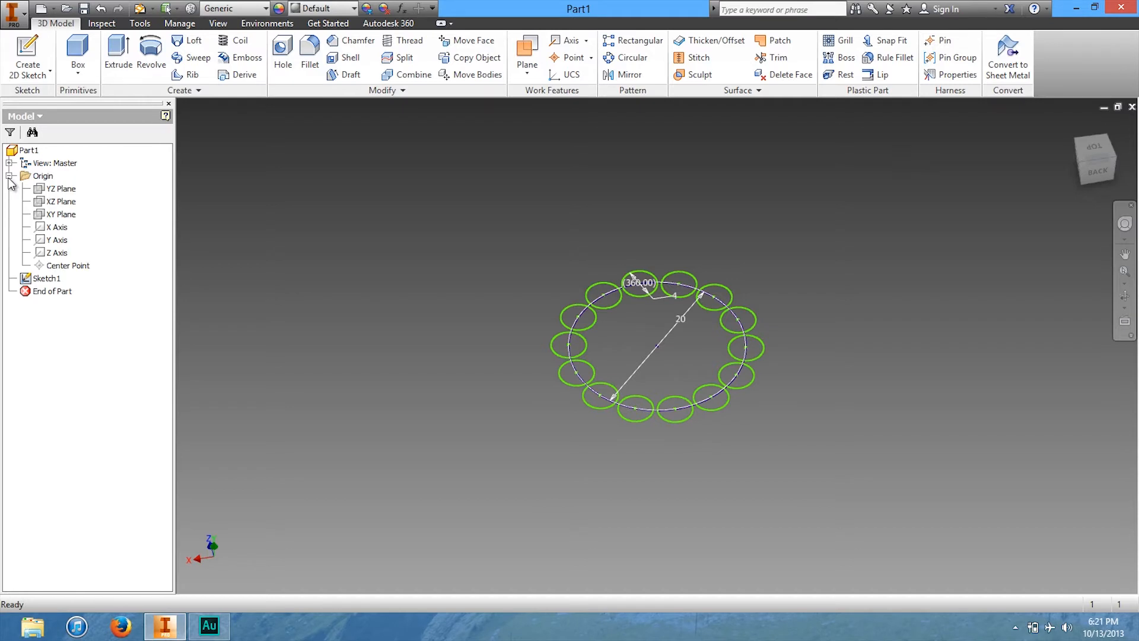
{"action": "left_click", "coordinate": [524, 52]}
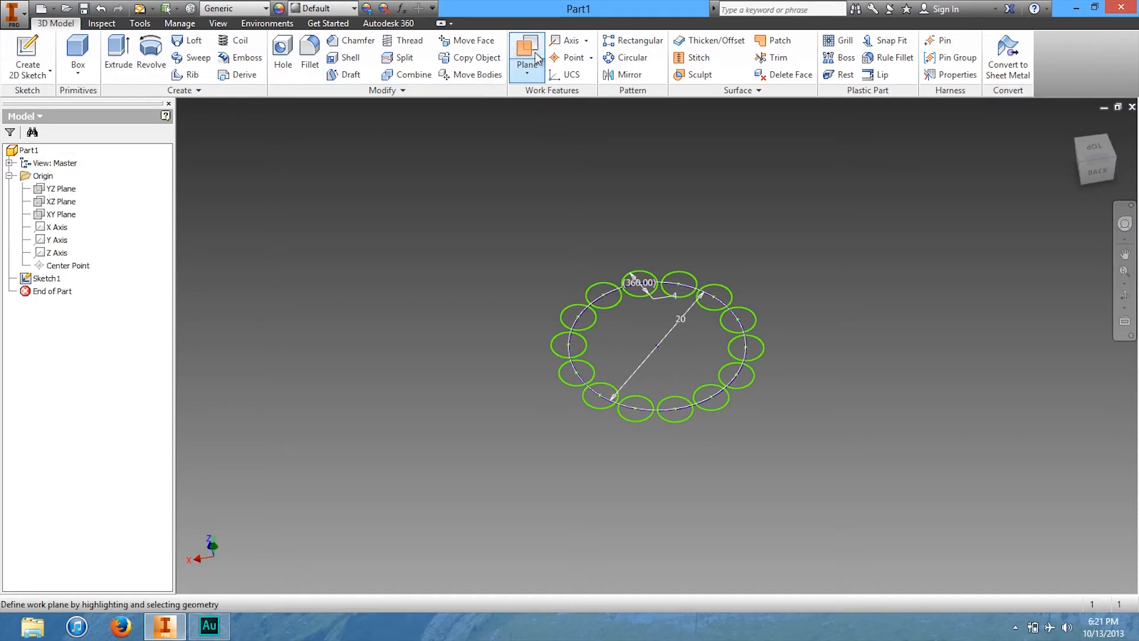
{"action": "left_click", "coordinate": [62, 202]}
{"action": "left_click_drag", "start_coordinate": [1105, 160], "coordinate": [1019, 123]}
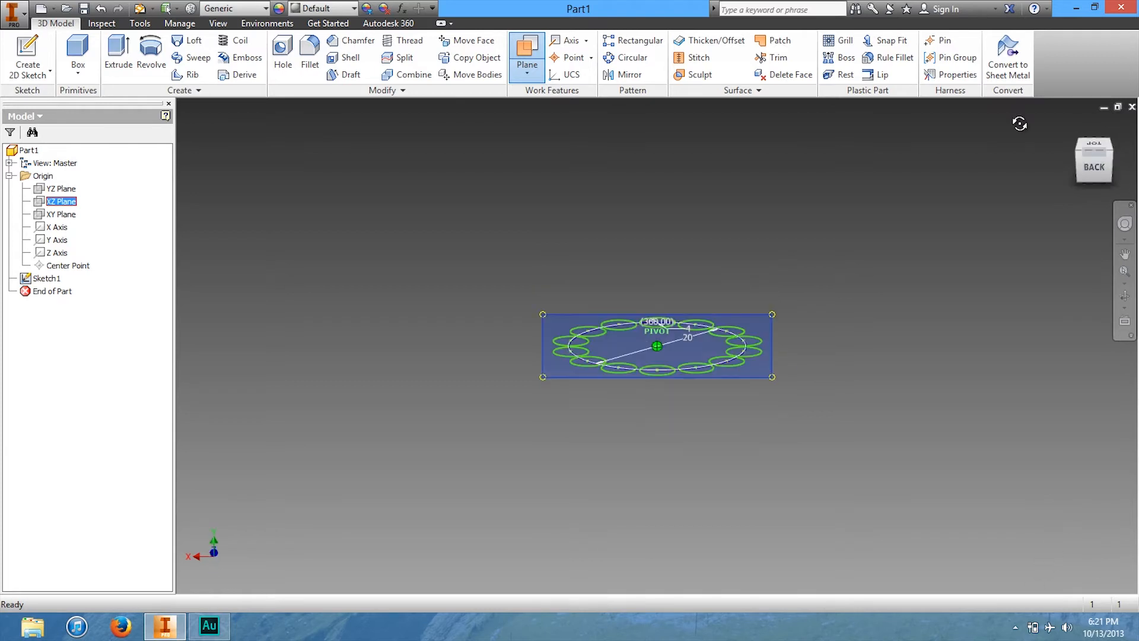
{"action": "left_click", "coordinate": [1104, 152]}
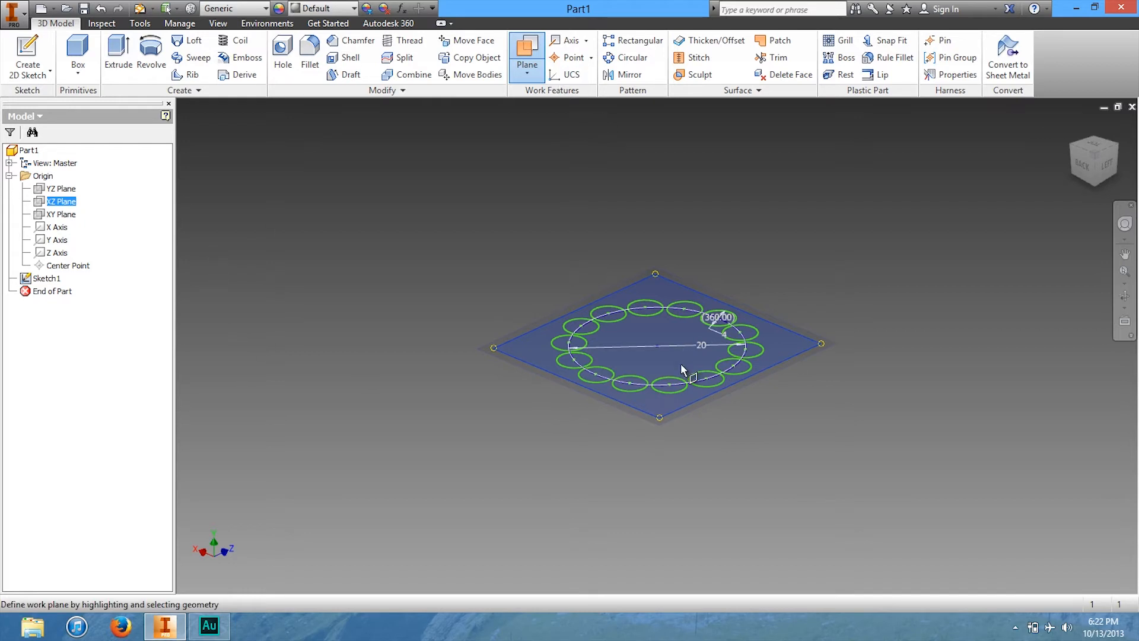
{"action": "left_click_drag", "start_coordinate": [656, 364], "coordinate": [676, 155]}
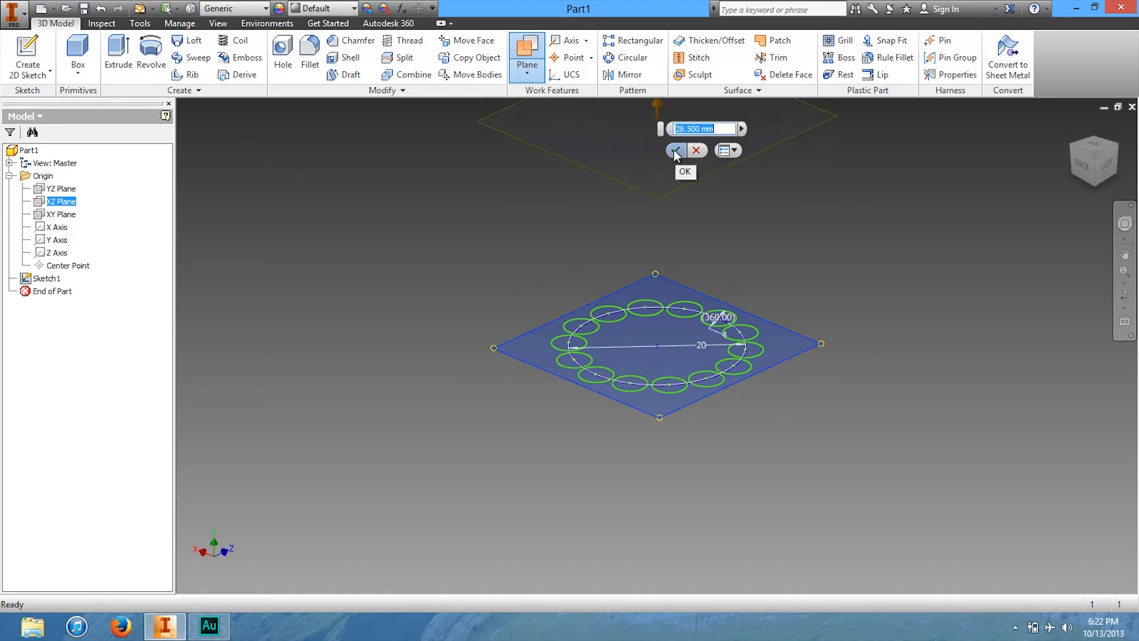
{"action": "left_click", "coordinate": [675, 150]}
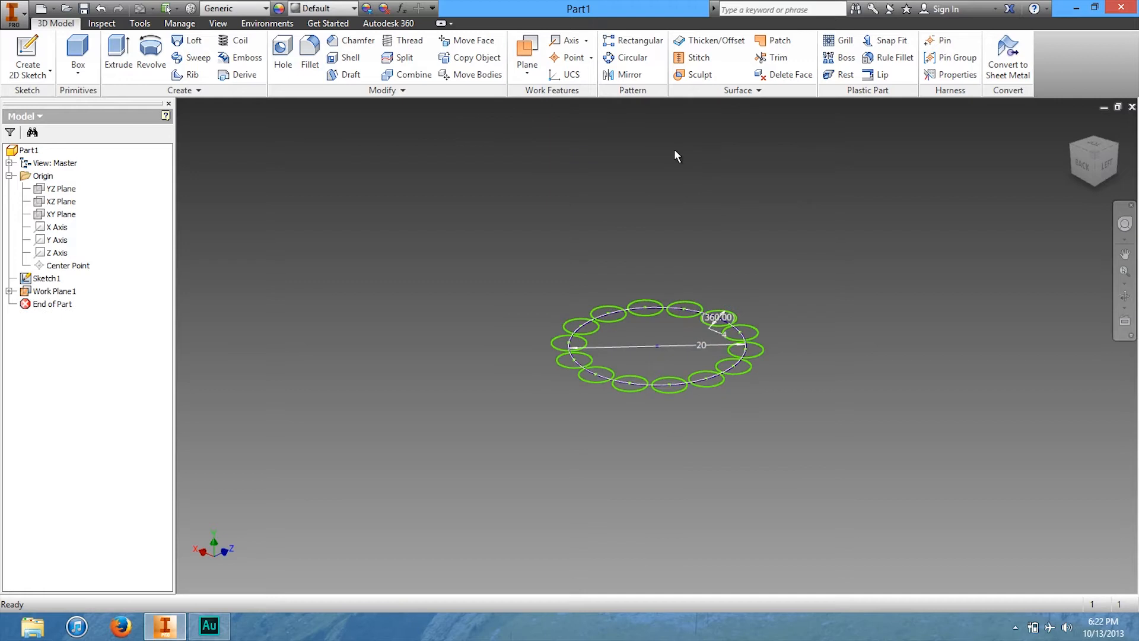
- Start a new 2D sketch on the offset work plane above the ring of circles
{"action": "scroll", "coordinate": [716, 323], "scroll_direction": "up", "scroll_amount": 5}
{"action": "scroll", "coordinate": [722, 294], "scroll_direction": "down", "scroll_amount": 2}
{"action": "middle_click_drag", "start_coordinate": [722, 250], "coordinate": [693, 350]}
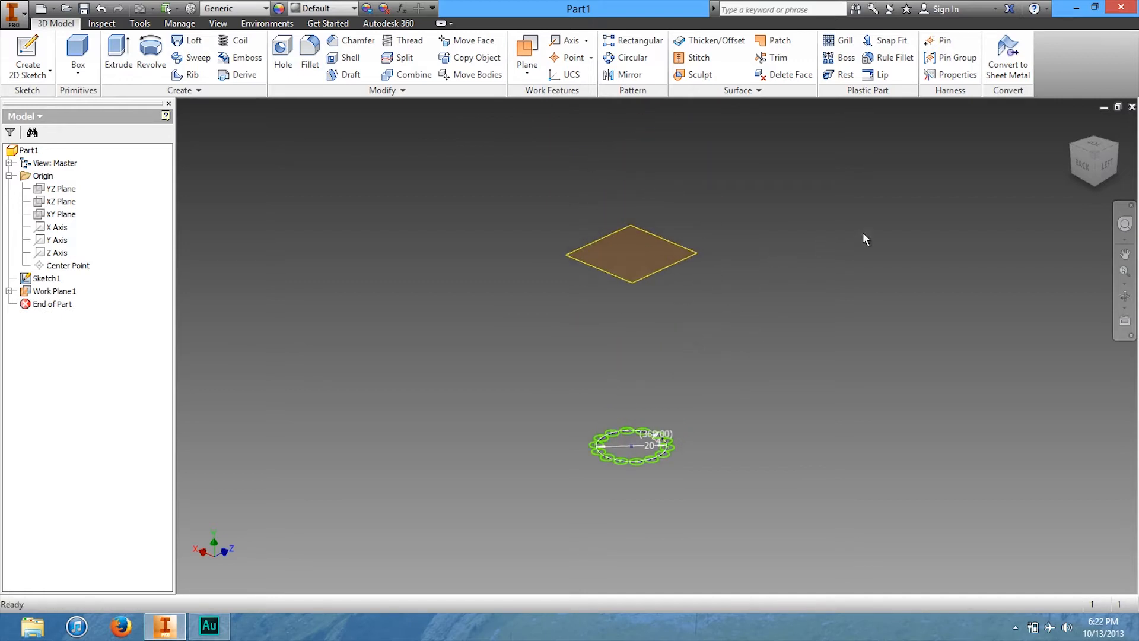
{"action": "left_click_drag", "start_coordinate": [1089, 161], "coordinate": [1090, 196]}
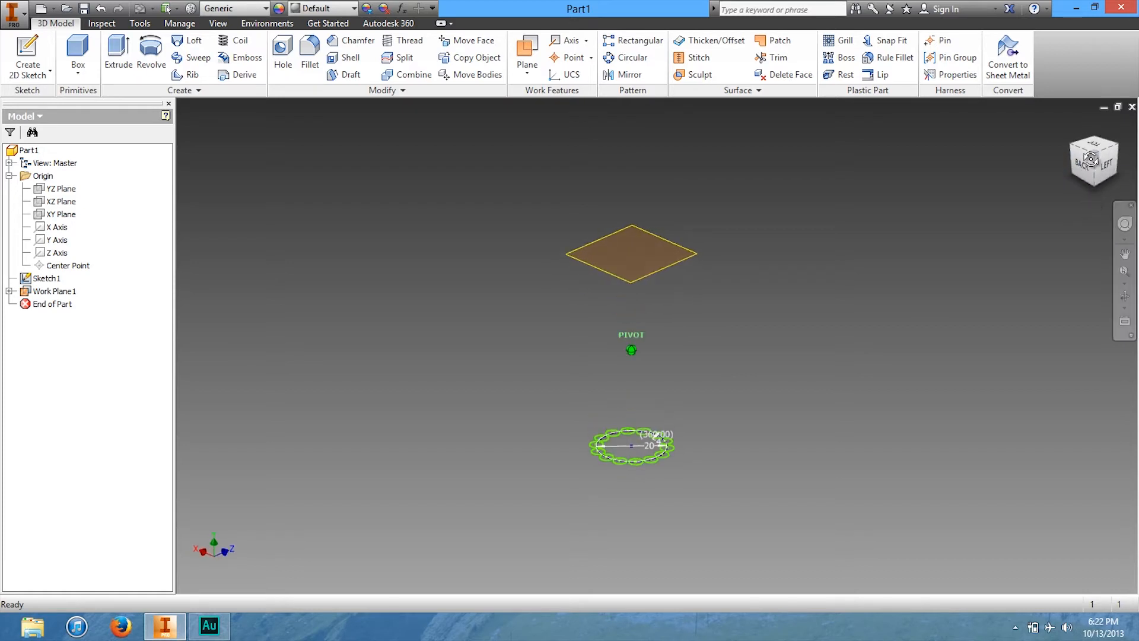
{"action": "left_click", "coordinate": [38, 62]}
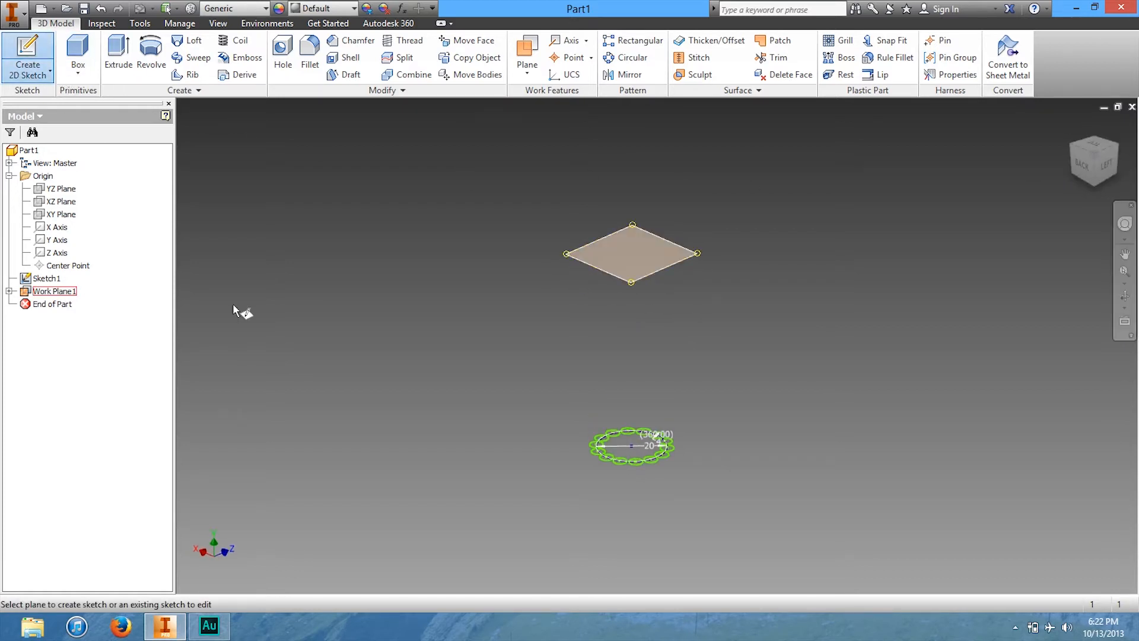
{"action": "left_click", "coordinate": [65, 294]}
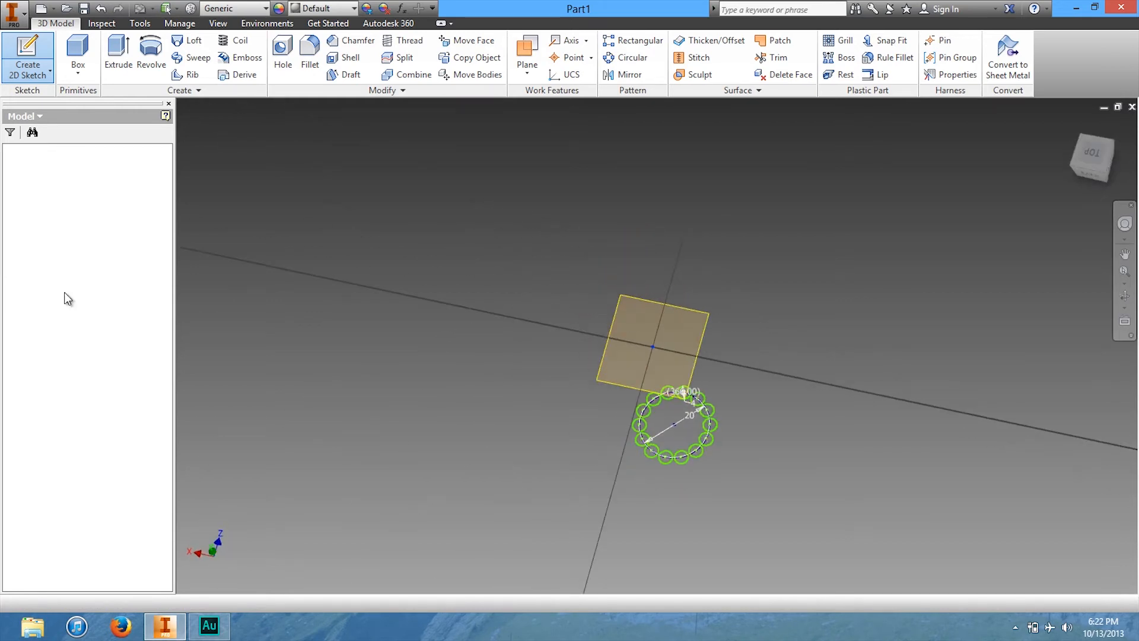
{"action": "scroll", "coordinate": [710, 347], "scroll_direction": "up", "scroll_amount": 2}
{"action": "scroll", "coordinate": [719, 317], "scroll_direction": "up", "scroll_amount": 8}
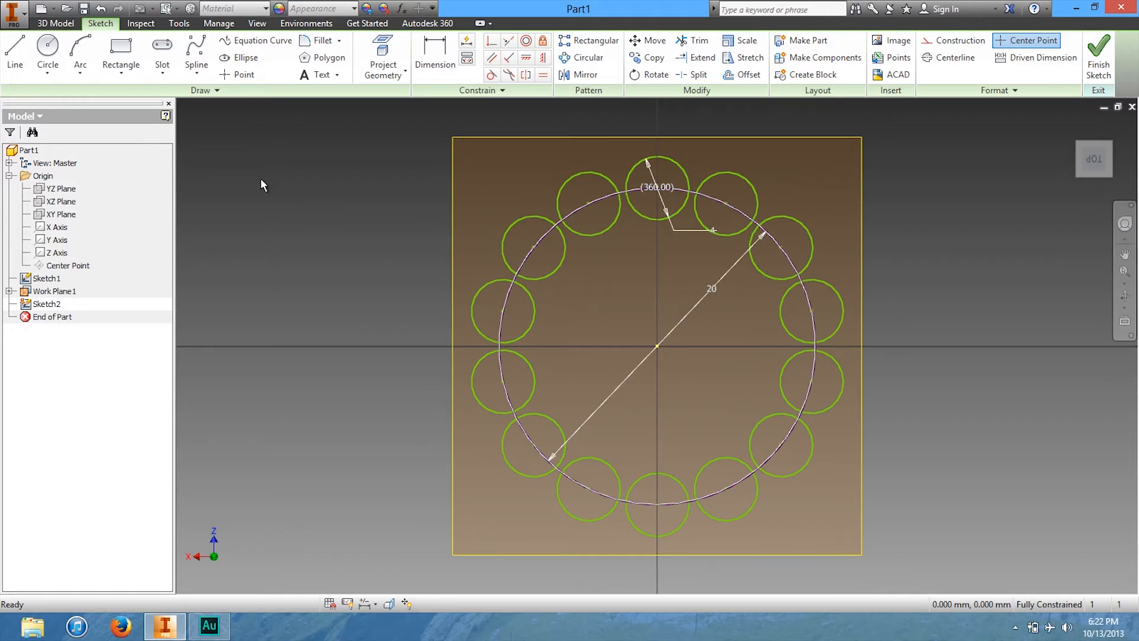
- Sketch a 16 mm diameter circle around the origin and a 3 mm circle centred on its uppermost point
{"action": "left_click", "coordinate": [44, 50]}
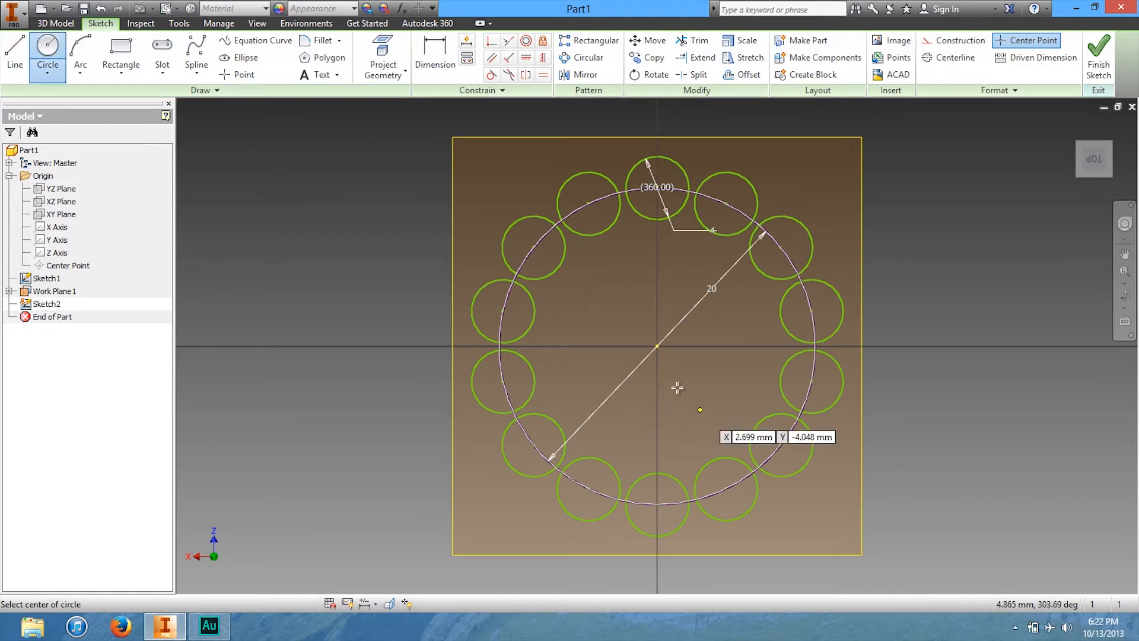
{"action": "left_click", "coordinate": [658, 349]}
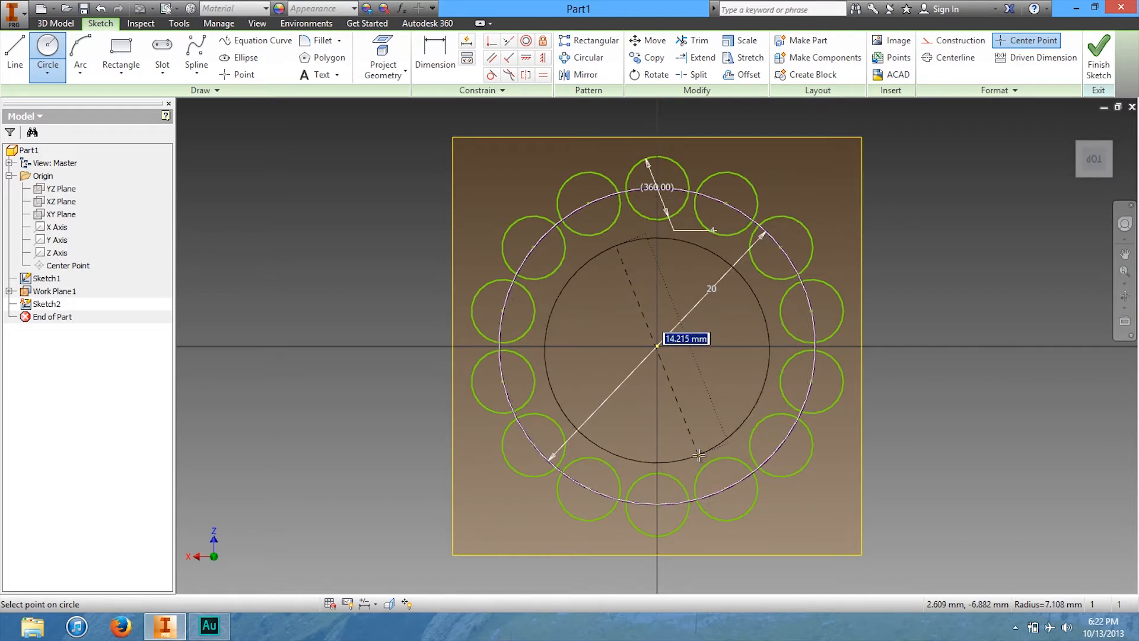
{"action": "type", "text": "16"}
{"action": "key", "text": "Return"}
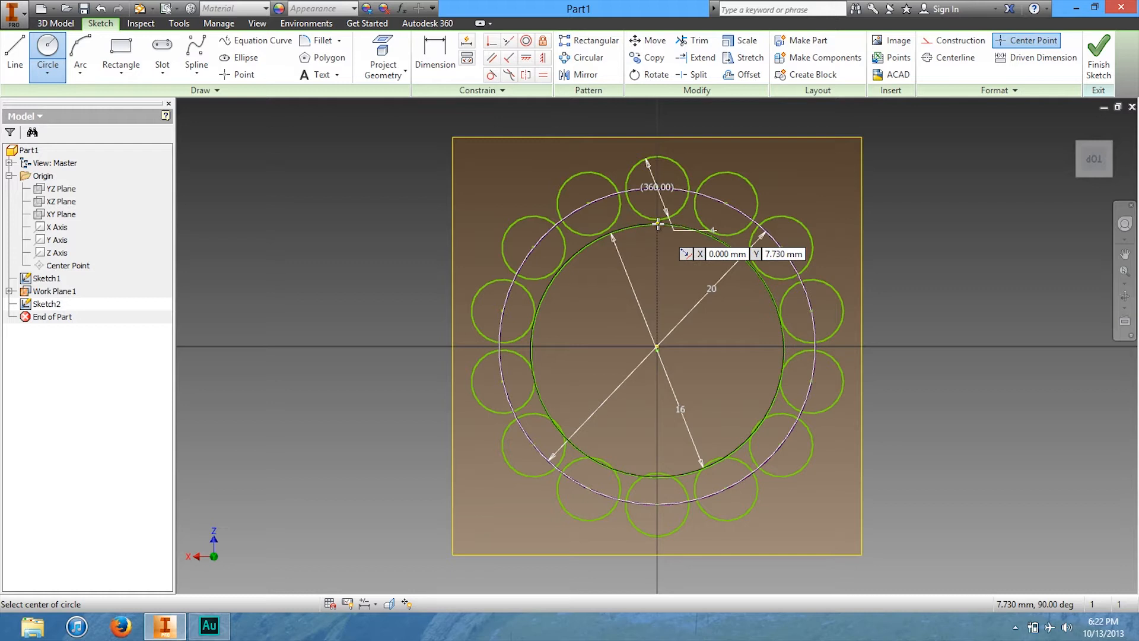
{"action": "left_click", "coordinate": [658, 223]}
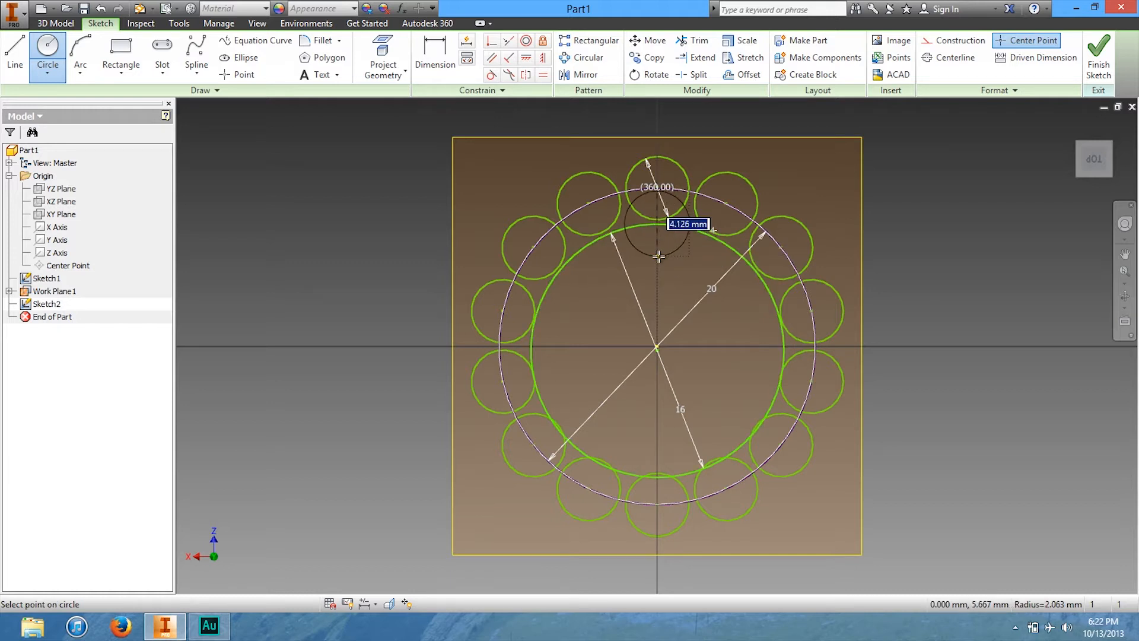
{"action": "type", "text": "3"}
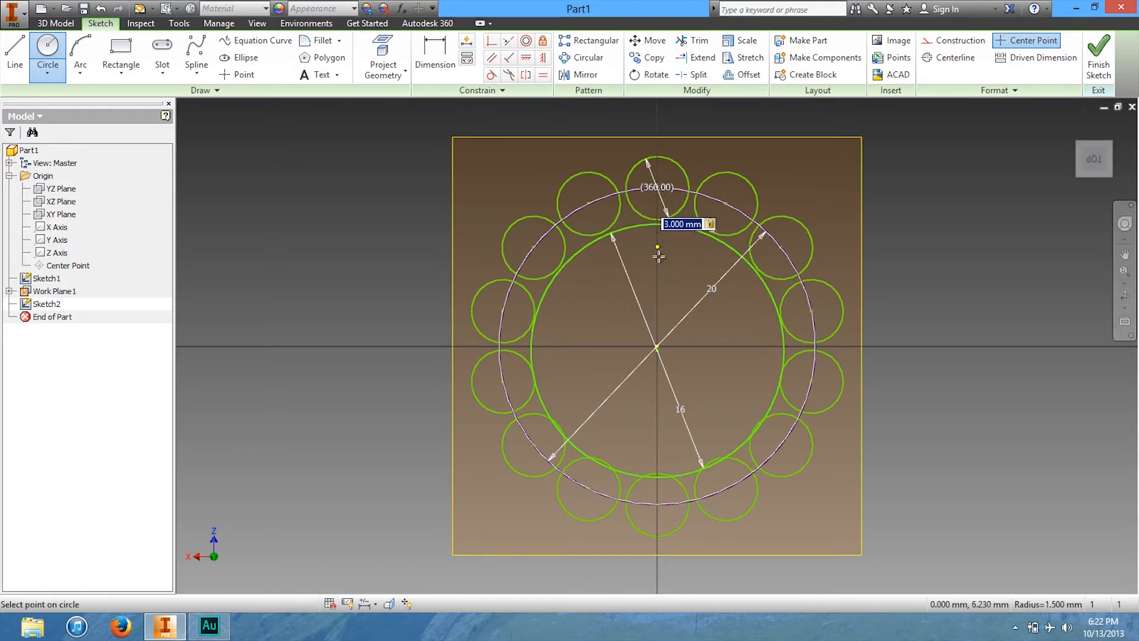
{"action": "key", "text": "Return"}
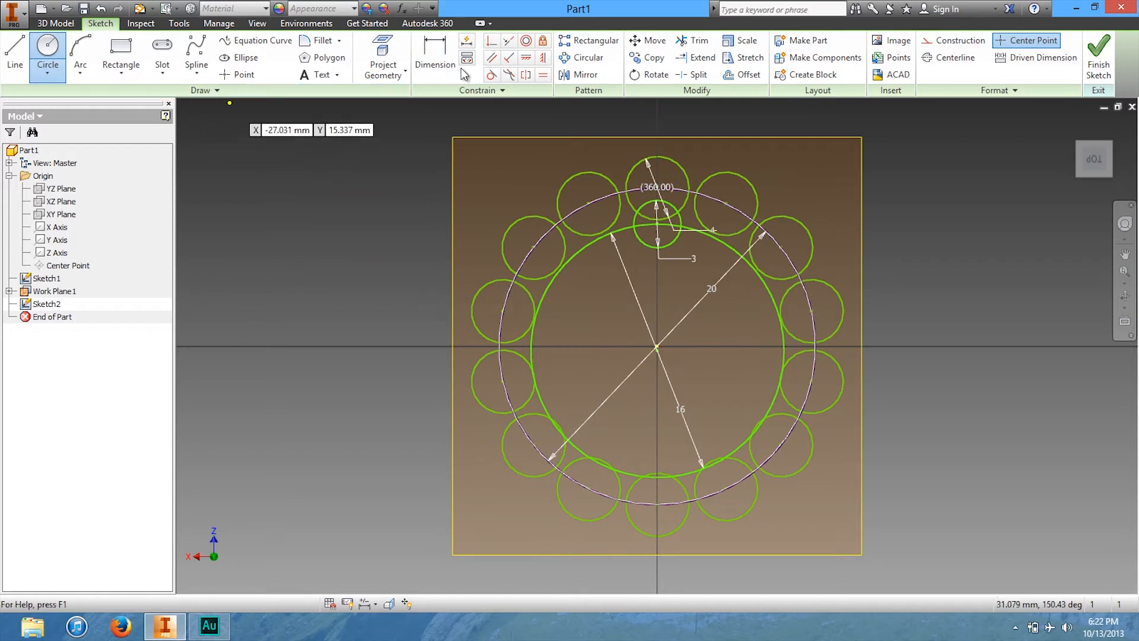
- Create a circular pattern of the 3 mm circle around the 16 mm circle with 14 instances over 360 degrees
{"action": "left_click", "coordinate": [581, 57]}
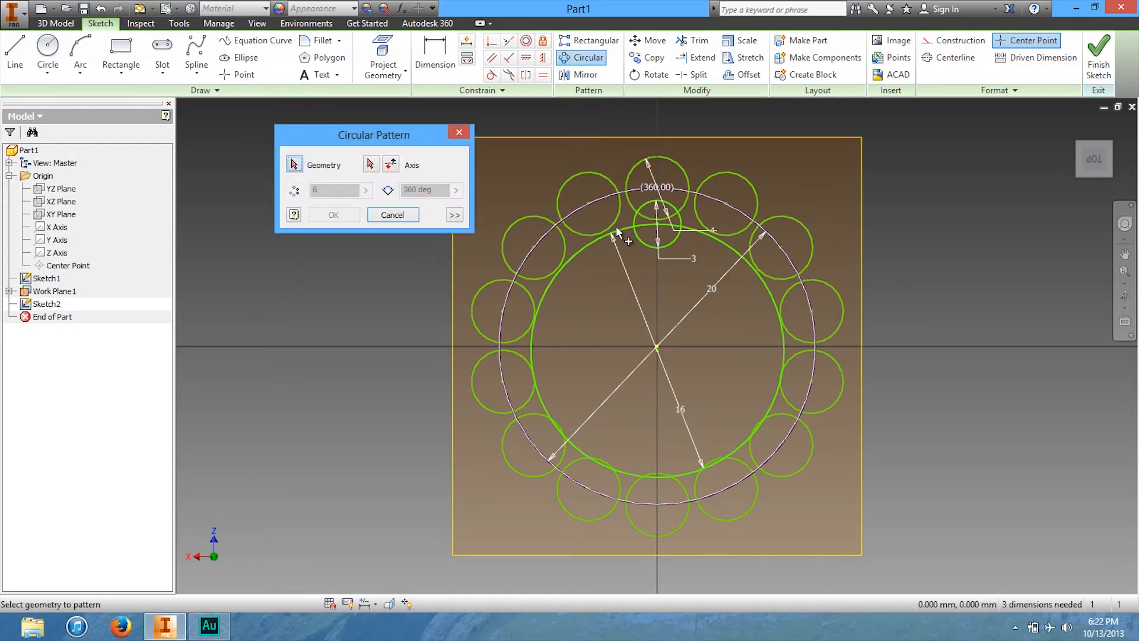
{"action": "left_click", "coordinate": [648, 221]}
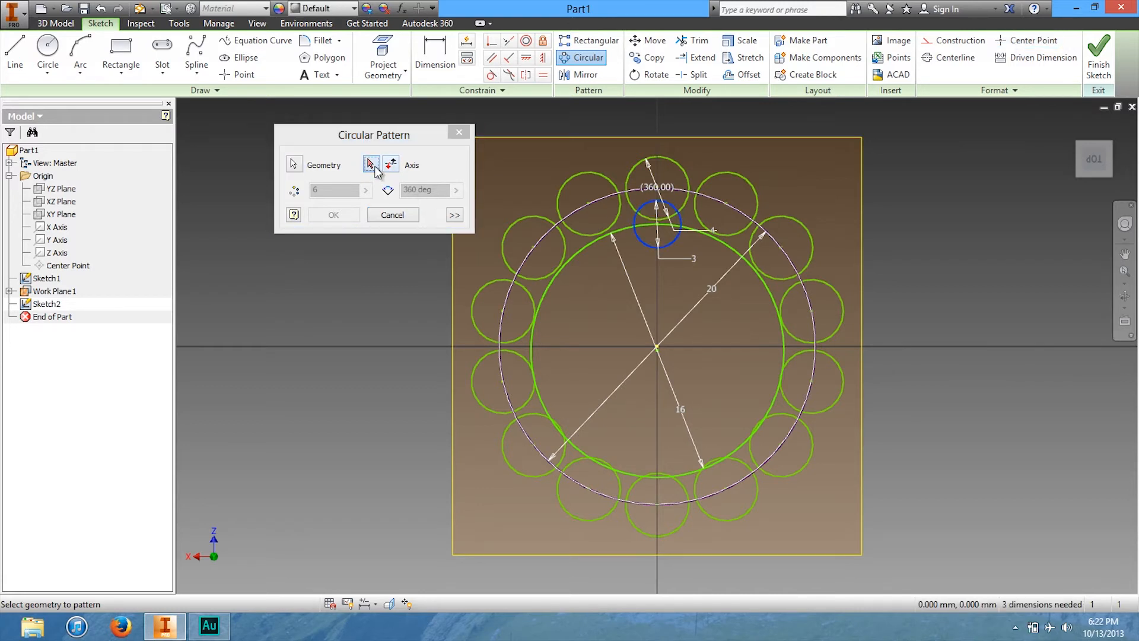
{"action": "left_click", "coordinate": [372, 165]}
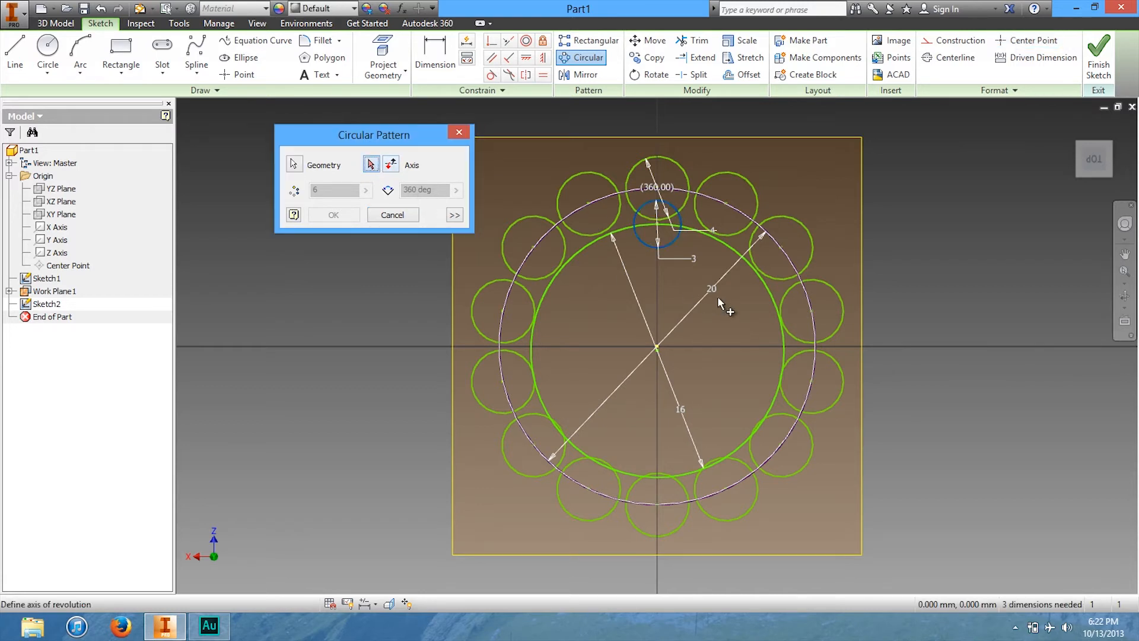
{"action": "left_click", "coordinate": [761, 282]}
{"action": "double_click", "coordinate": [330, 190]}
{"action": "type", "text": "14"}
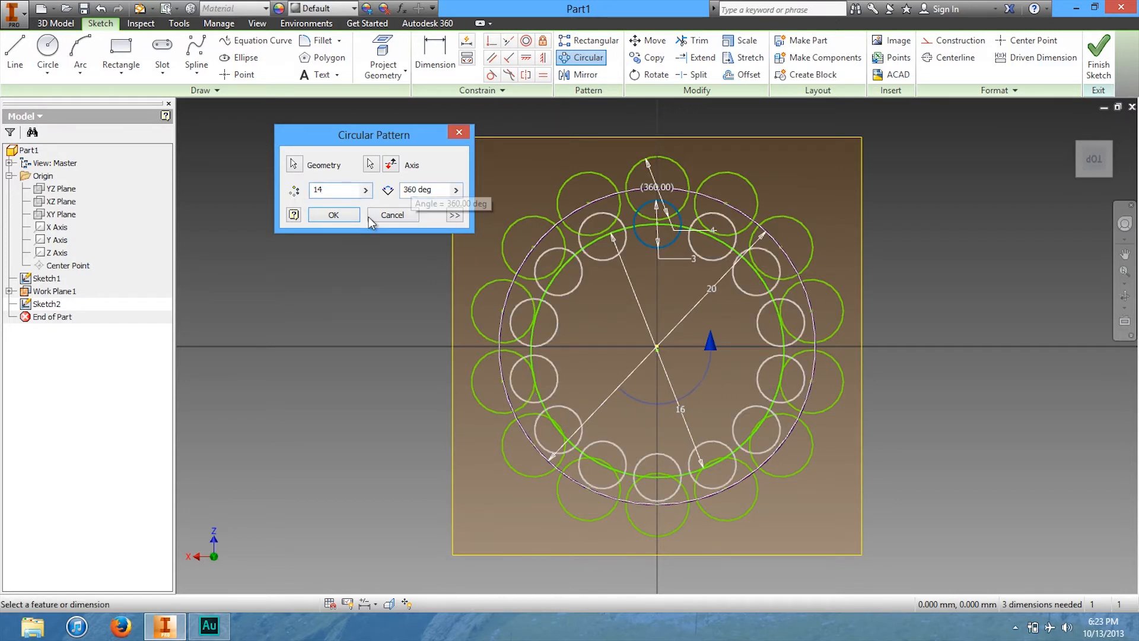
{"action": "left_click", "coordinate": [333, 215]}
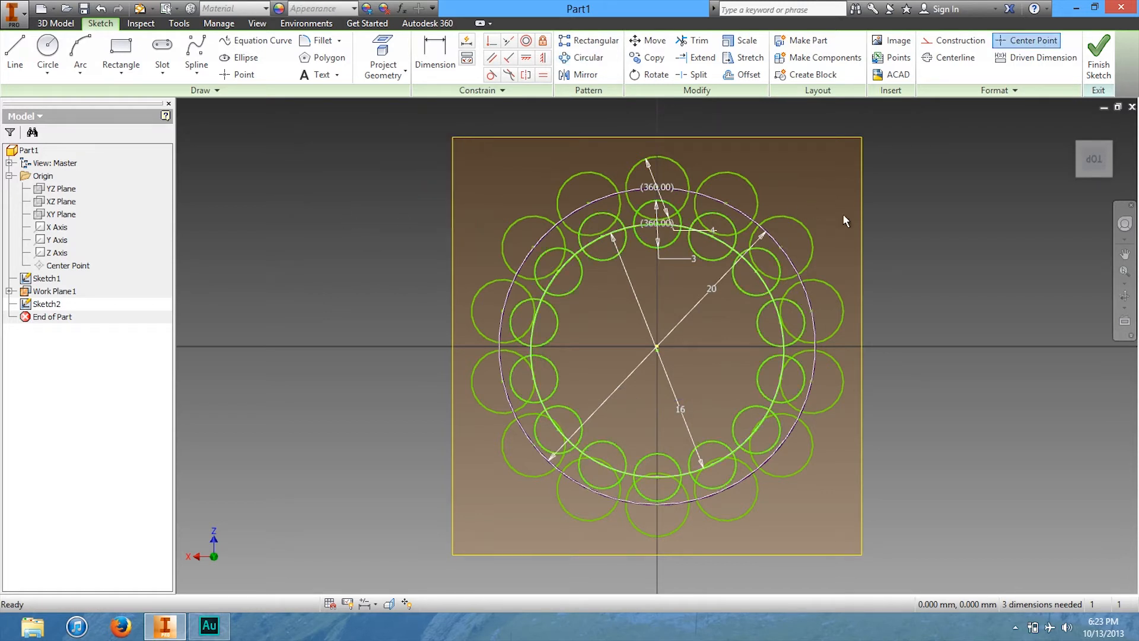
- Finish the sketch on the offset work plane and start a Loft
{"action": "scroll", "coordinate": [777, 335], "scroll_direction": "down", "scroll_amount": 3}
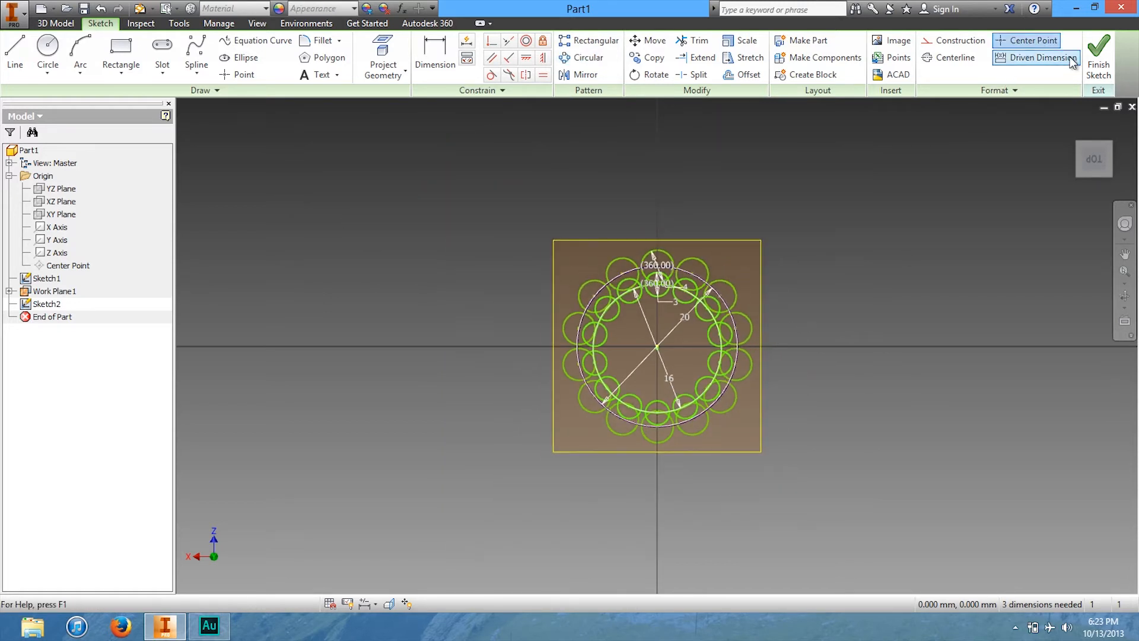
{"action": "left_click", "coordinate": [1099, 59]}
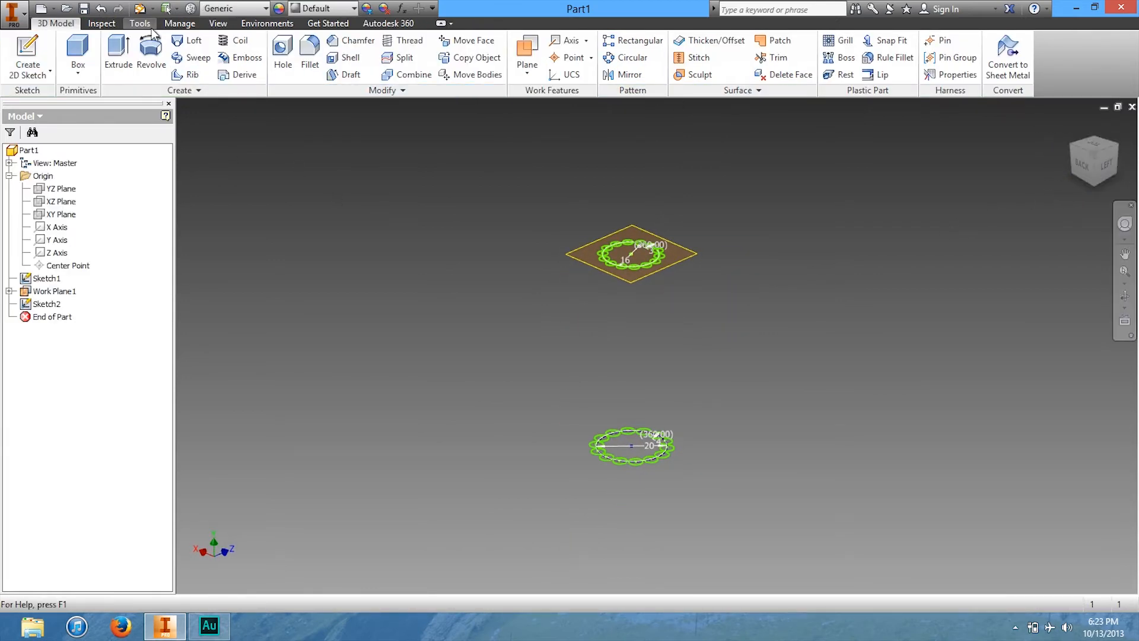
{"action": "left_click", "coordinate": [189, 41]}
{"action": "left_click_drag", "start_coordinate": [372, 66], "coordinate": [371, 106]}
{"action": "left_click_drag", "start_coordinate": [1094, 152], "coordinate": [1071, 212]}
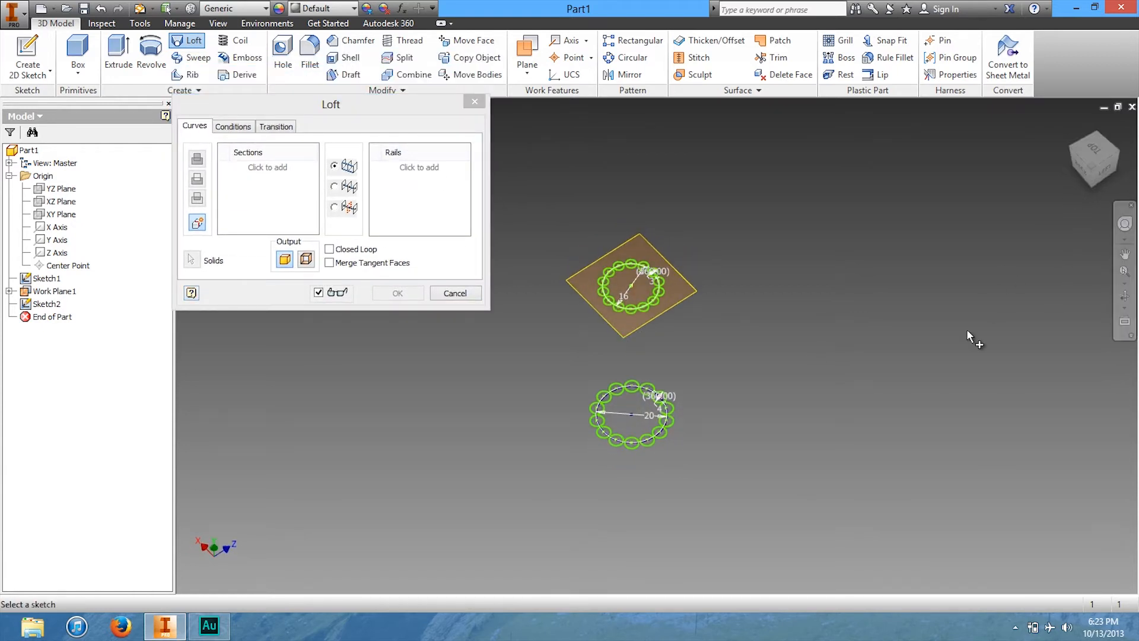
- Select the 20 mm circle and all its surrounding patterned circles in the lower sketch as the first loft section
{"action": "scroll", "coordinate": [888, 323], "scroll_direction": "down", "scroll_amount": 5}
{"action": "mouse_move", "coordinate": [776, 246]}
{"action": "middle_mouse_down"}
{"action": "mouse_move", "coordinate": [791, 335]}
{"action": "mouse_move", "coordinate": [819, 380]}
{"action": "middle_mouse_up"}
{"action": "scroll", "coordinate": [778, 294], "scroll_direction": "down", "scroll_amount": 7}
{"action": "scroll", "coordinate": [776, 299], "scroll_direction": "up", "scroll_amount": 1}
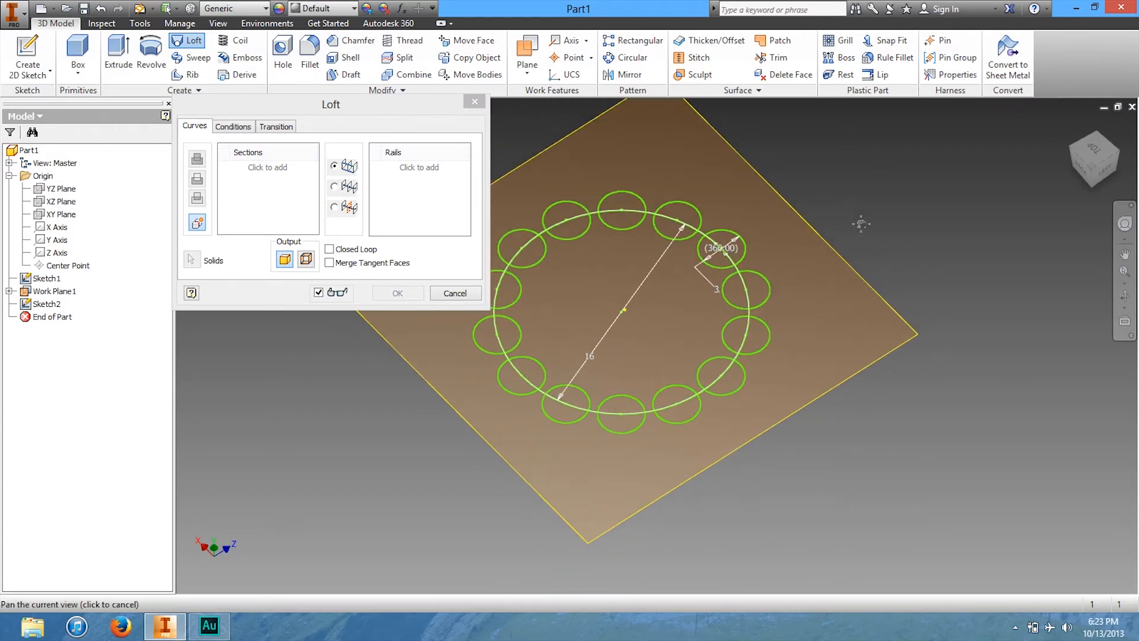
{"action": "middle_click_drag", "start_coordinate": [851, 212], "coordinate": [946, 269]}
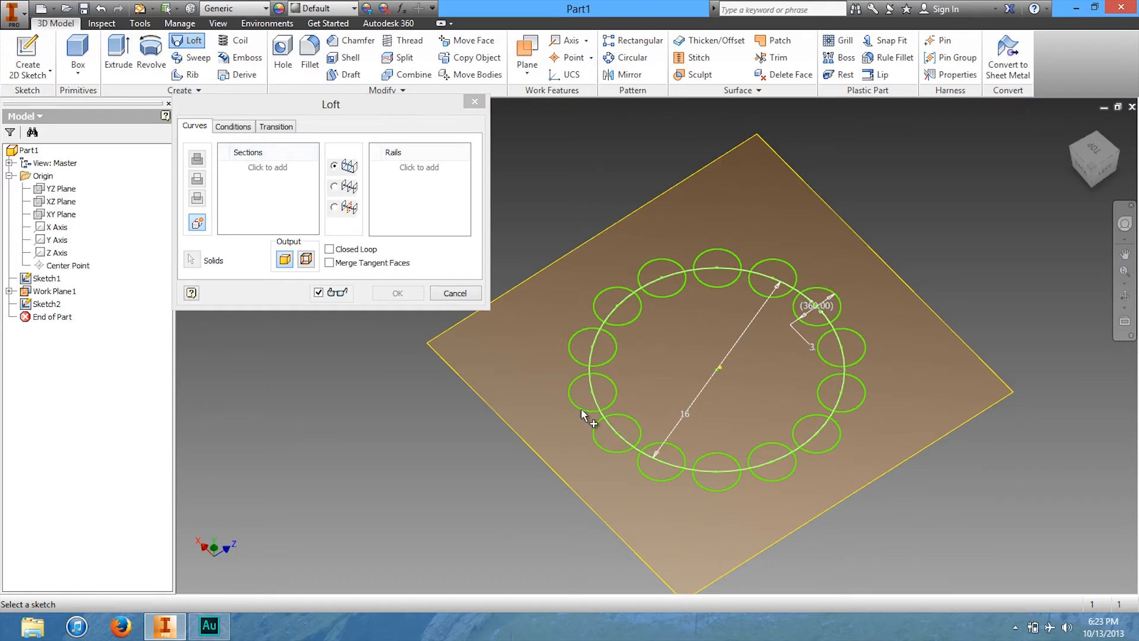
{"action": "middle_click_drag", "start_coordinate": [702, 589], "coordinate": [660, 216]}
{"action": "mouse_move", "coordinate": [713, 410]}
{"action": "middle_mouse_down"}
{"action": "mouse_move", "coordinate": [698, 205]}
{"action": "mouse_move", "coordinate": [741, 231]}
{"action": "middle_mouse_up"}
{"action": "scroll", "coordinate": [735, 302], "scroll_direction": "down", "scroll_amount": 2}
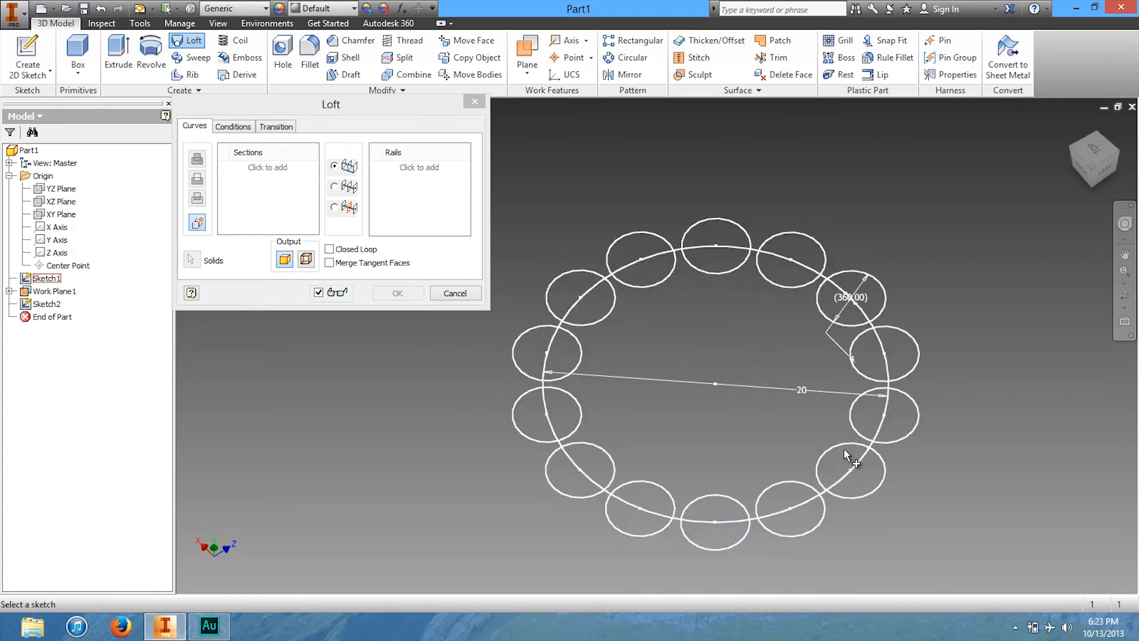
{"action": "left_click", "coordinate": [271, 170]}
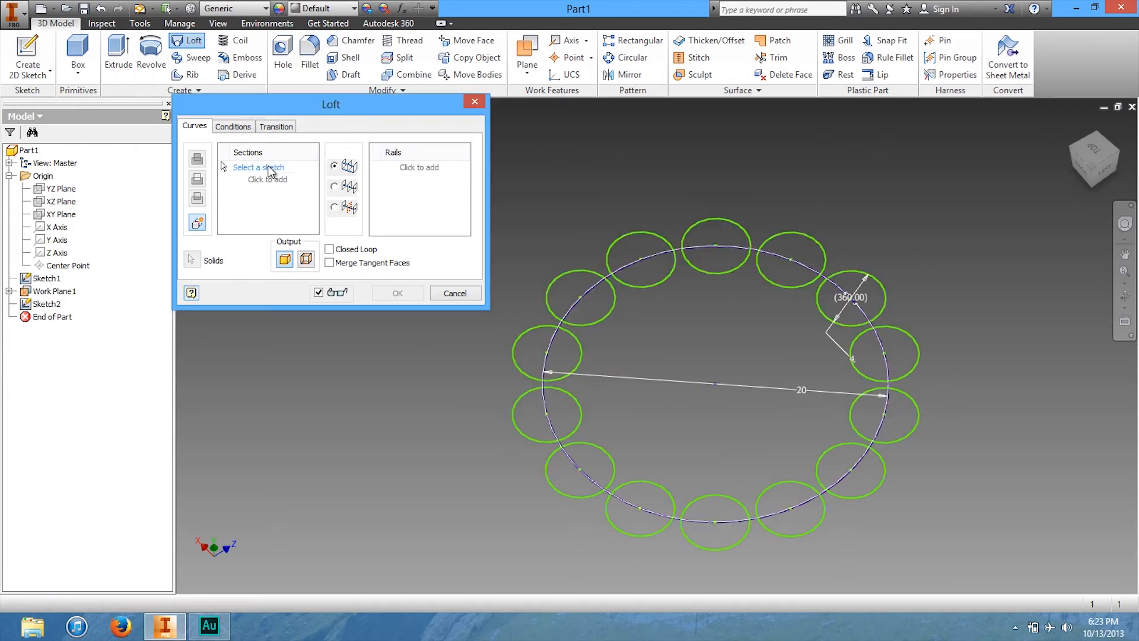
{"action": "left_click", "coordinate": [606, 315]}
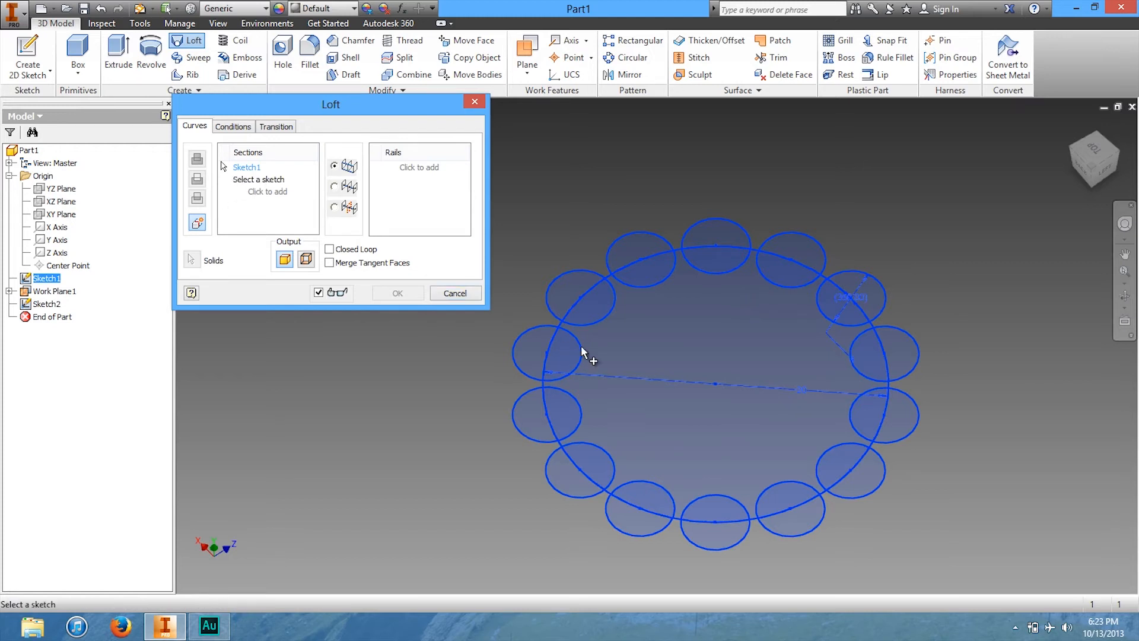
- Add the 16 mm circle and all its surrounding patterned circles in the upper sketch as the second loft section
{"action": "scroll", "coordinate": [694, 366], "scroll_direction": "down", "scroll_amount": 5}
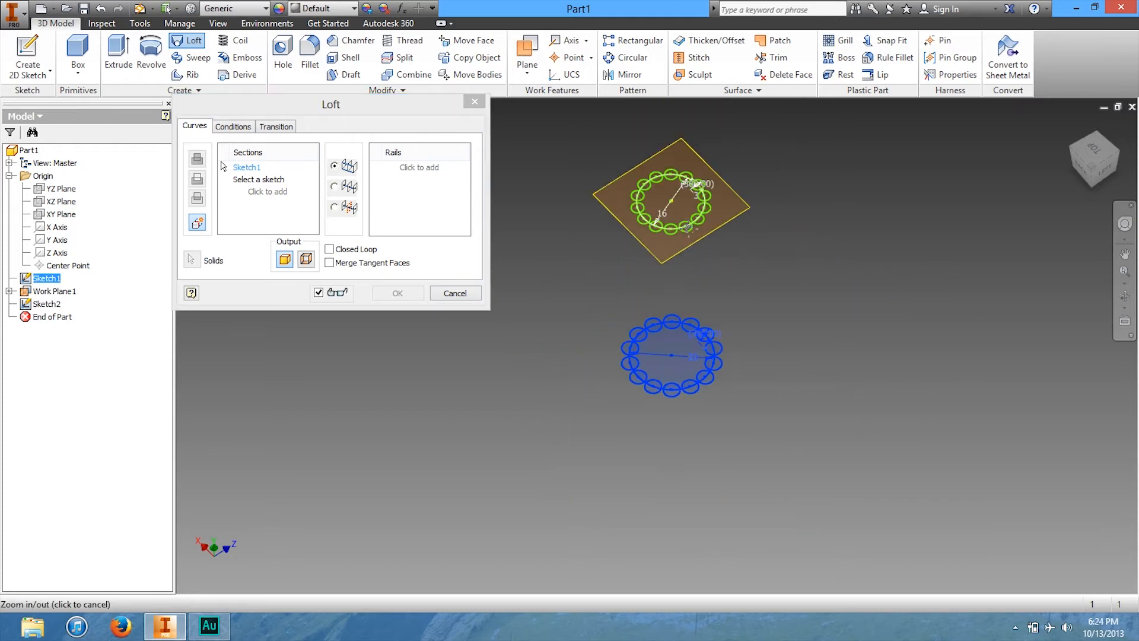
{"action": "scroll", "coordinate": [709, 361], "scroll_direction": "up", "scroll_amount": 5}
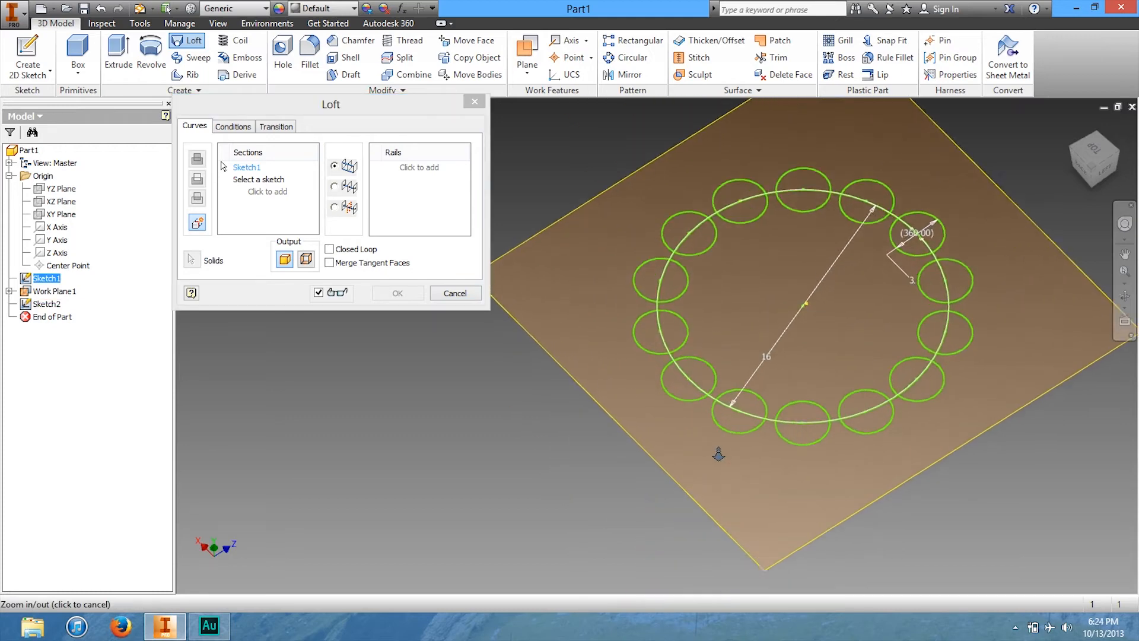
{"action": "middle_click_drag", "start_coordinate": [706, 497], "coordinate": [688, 481]}
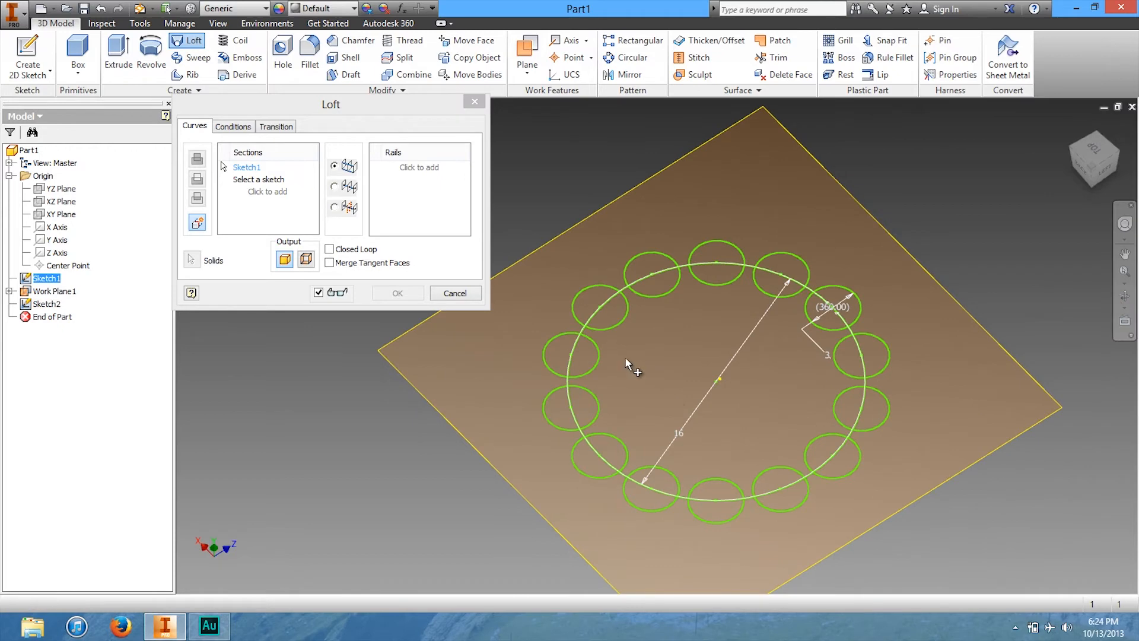
{"action": "left_click", "coordinate": [587, 368]}
{"action": "left_click", "coordinate": [592, 356]}
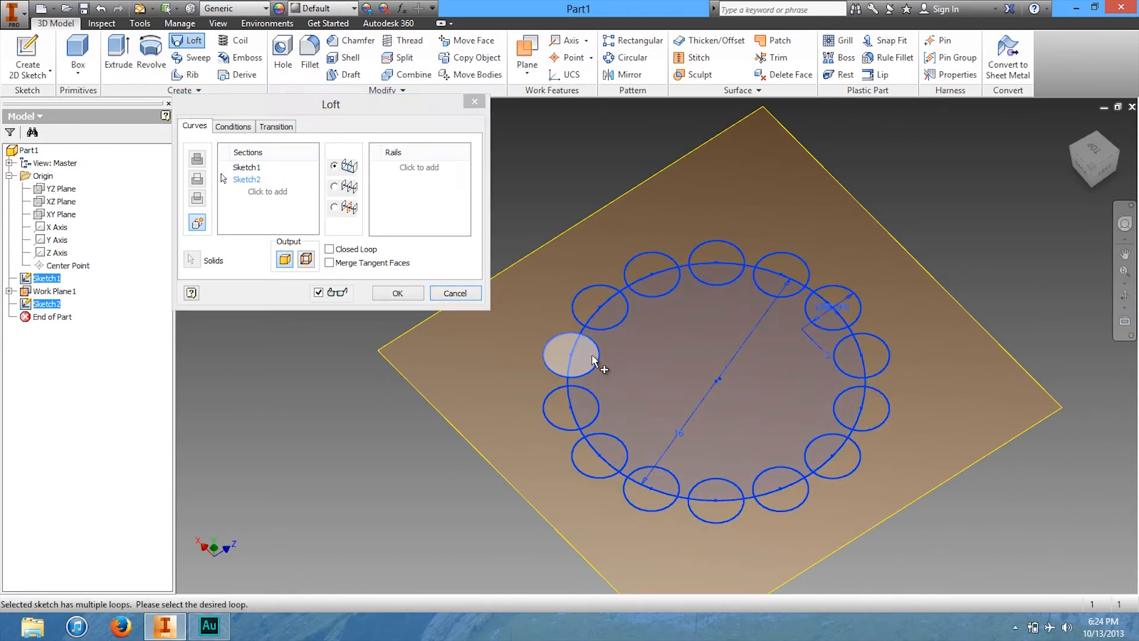
{"action": "left_click", "coordinate": [615, 301]}
{"action": "left_click", "coordinate": [656, 275]}
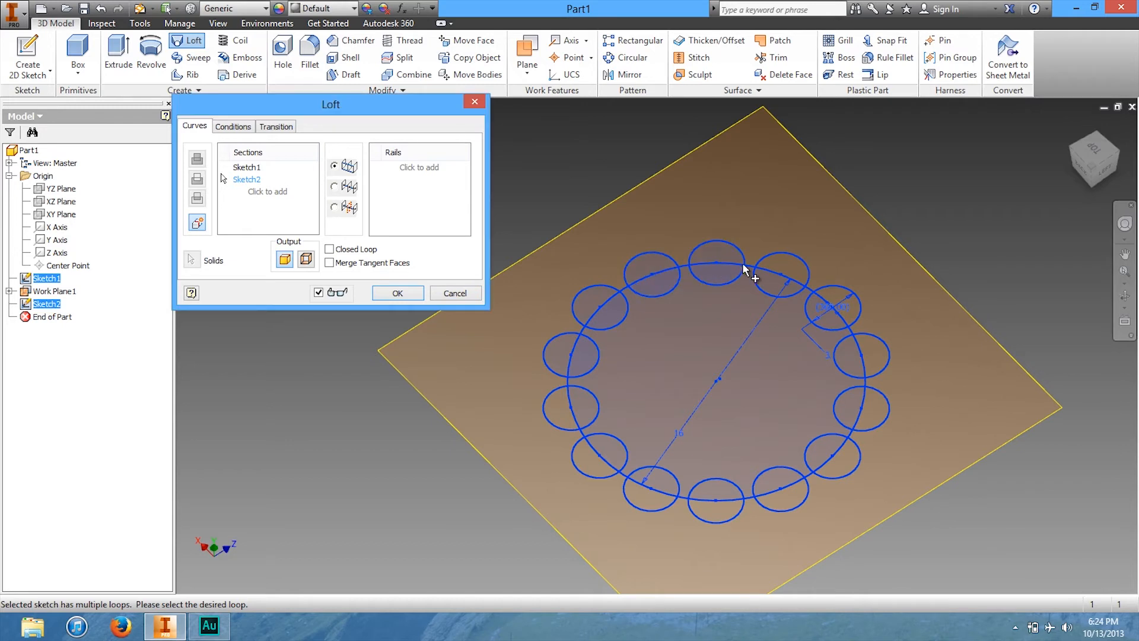
{"action": "left_click", "coordinate": [826, 310]}
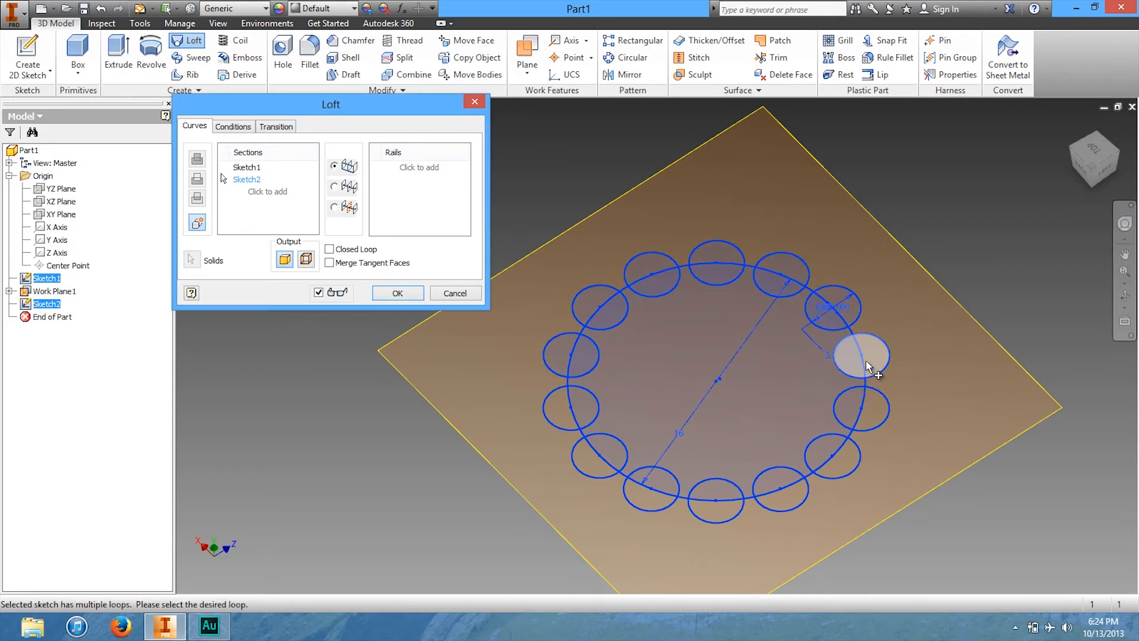
{"action": "left_click", "coordinate": [865, 365]}
{"action": "left_click", "coordinate": [822, 455]}
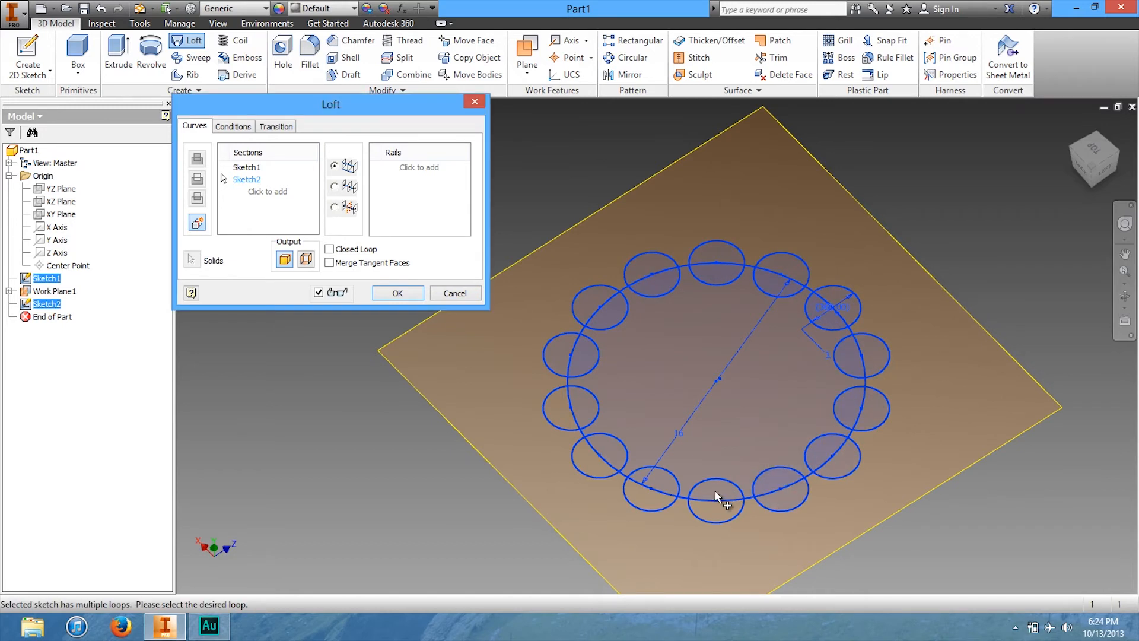
{"action": "left_click", "coordinate": [651, 491]}
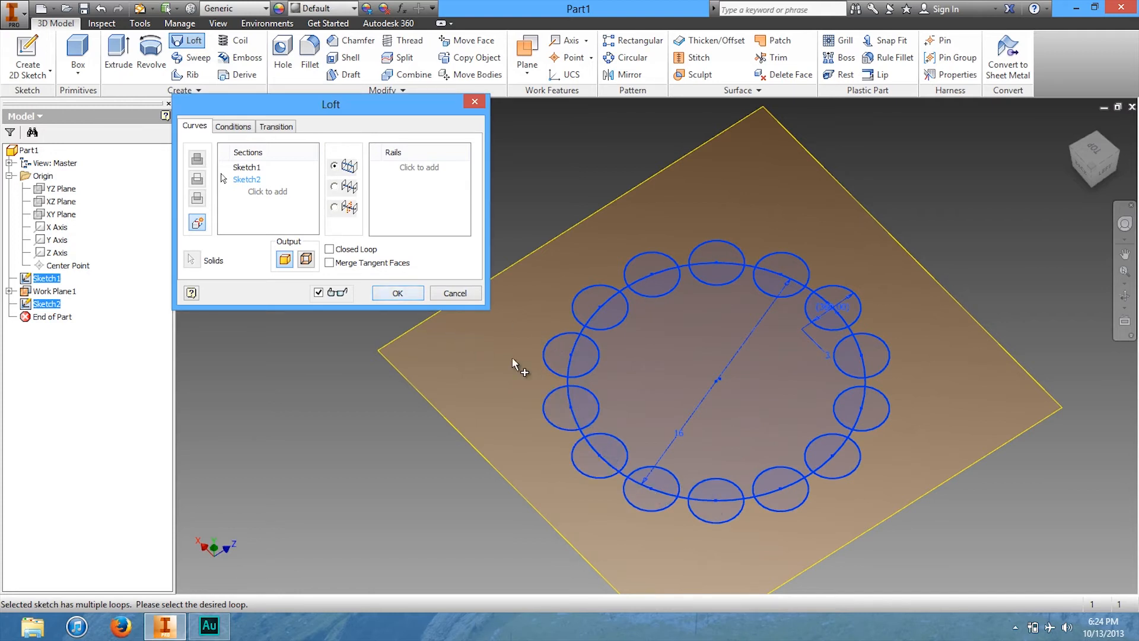
- Create the solid loft between the lower and upper circle-ring sections
{"action": "scroll", "coordinate": [581, 418], "scroll_direction": "down", "scroll_amount": 5}
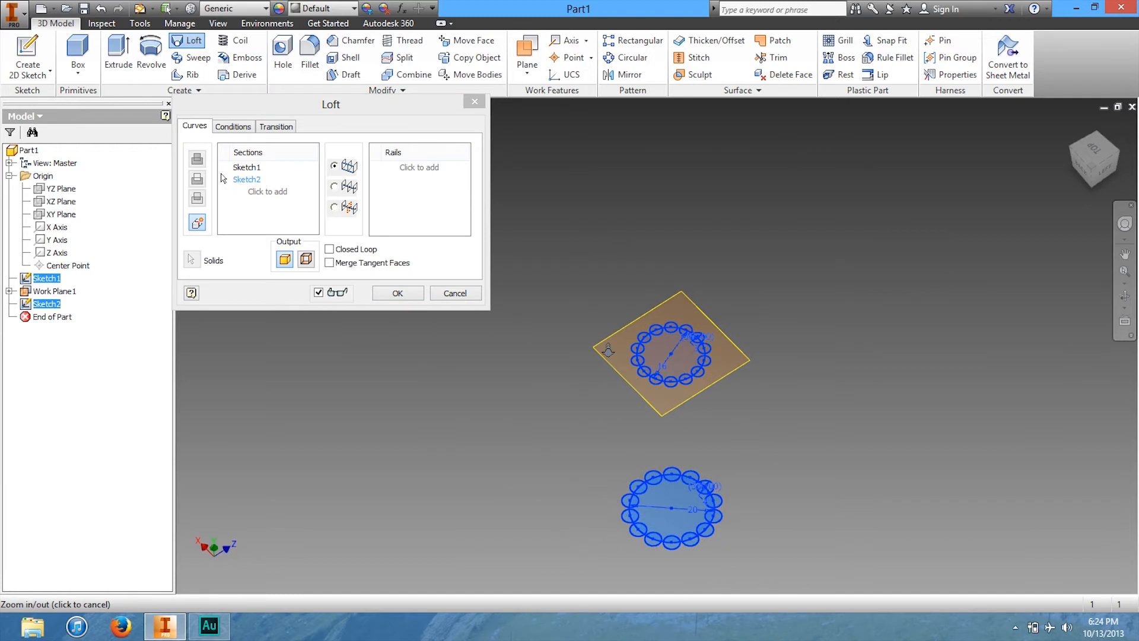
{"action": "middle_click_drag", "start_coordinate": [642, 414], "coordinate": [643, 389]}
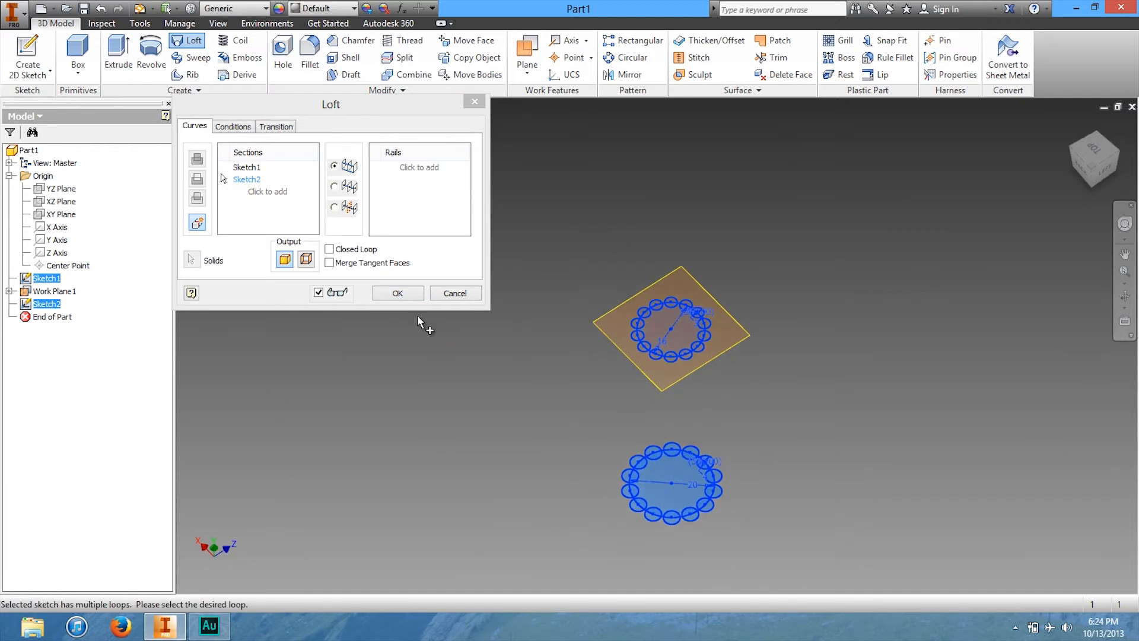
{"action": "left_click", "coordinate": [398, 293]}
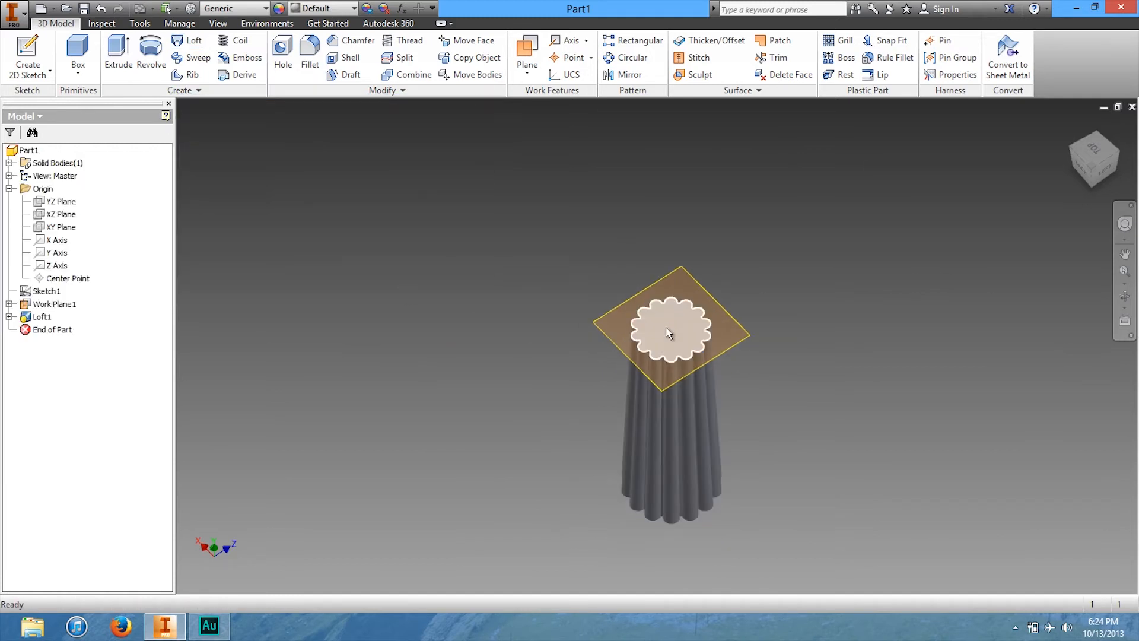
- Start a new 2D sketch on the larger bottom face of the lofted column
{"action": "scroll", "coordinate": [871, 415], "scroll_direction": "up", "scroll_amount": 5}
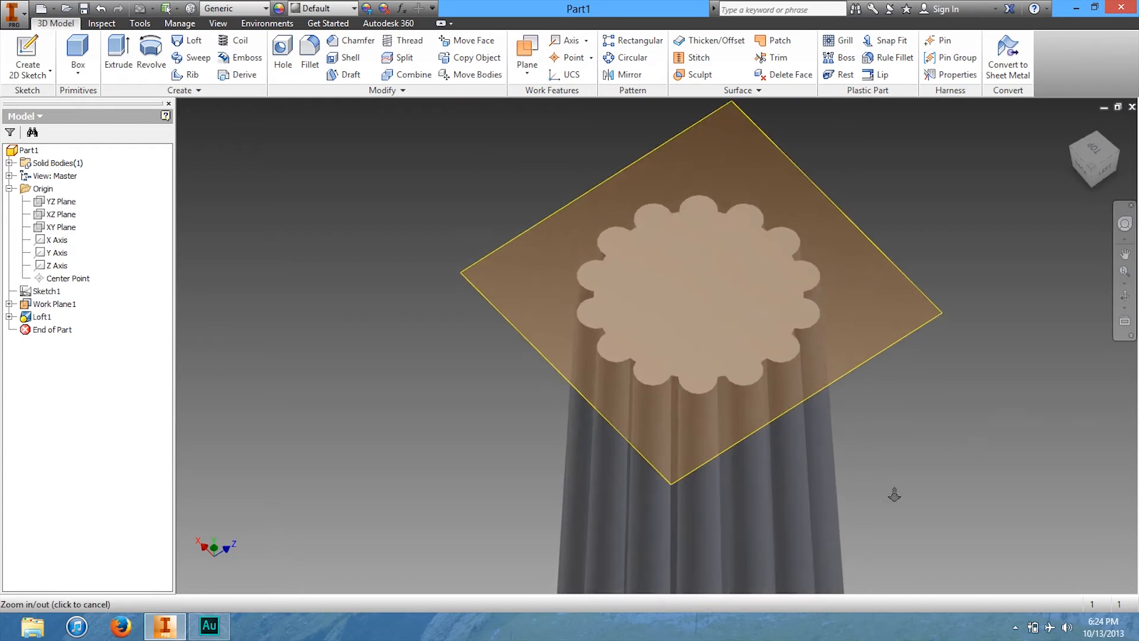
{"action": "middle_click_drag", "start_coordinate": [986, 377], "coordinate": [984, 269]}
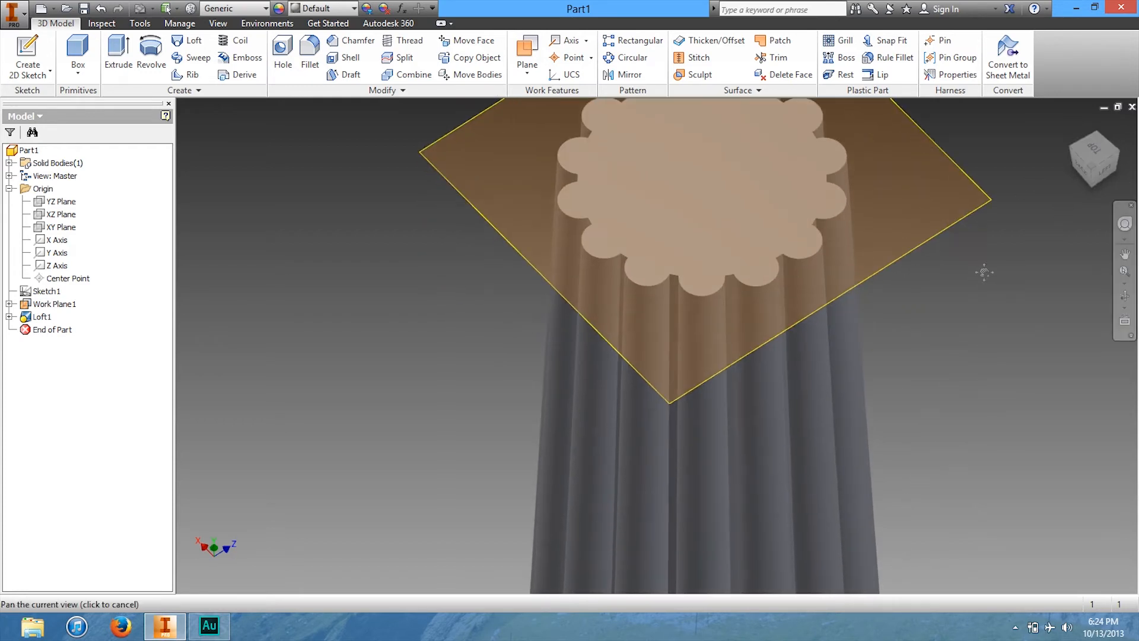
{"action": "middle_click_drag", "start_coordinate": [964, 410], "coordinate": [929, 353]}
{"action": "scroll", "coordinate": [918, 285], "scroll_direction": "down", "scroll_amount": 5}
{"action": "scroll", "coordinate": [918, 277], "scroll_direction": "up", "scroll_amount": 1}
{"action": "mouse_move", "coordinate": [1024, 202]}
{"action": "middle_mouse_down", "text": "shift"}
{"action": "mouse_move", "coordinate": [1055, 483]}
{"action": "mouse_move", "coordinate": [1078, 339]}
{"action": "mouse_move", "coordinate": [1070, 453]}
{"action": "mouse_move", "coordinate": [271, 531]}
{"action": "mouse_move", "coordinate": [295, 526]}
{"action": "mouse_move", "coordinate": [208, 430]}
{"action": "mouse_move", "coordinate": [1085, 486]}
{"action": "mouse_move", "coordinate": [1078, 526]}
{"action": "middle_mouse_up", "text": "shift"}
{"action": "mouse_move", "coordinate": [1092, 152]}
{"action": "left_mouse_down"}
{"action": "mouse_move", "coordinate": [1060, 526]}
{"action": "mouse_move", "coordinate": [1077, 537]}
{"action": "left_mouse_up"}
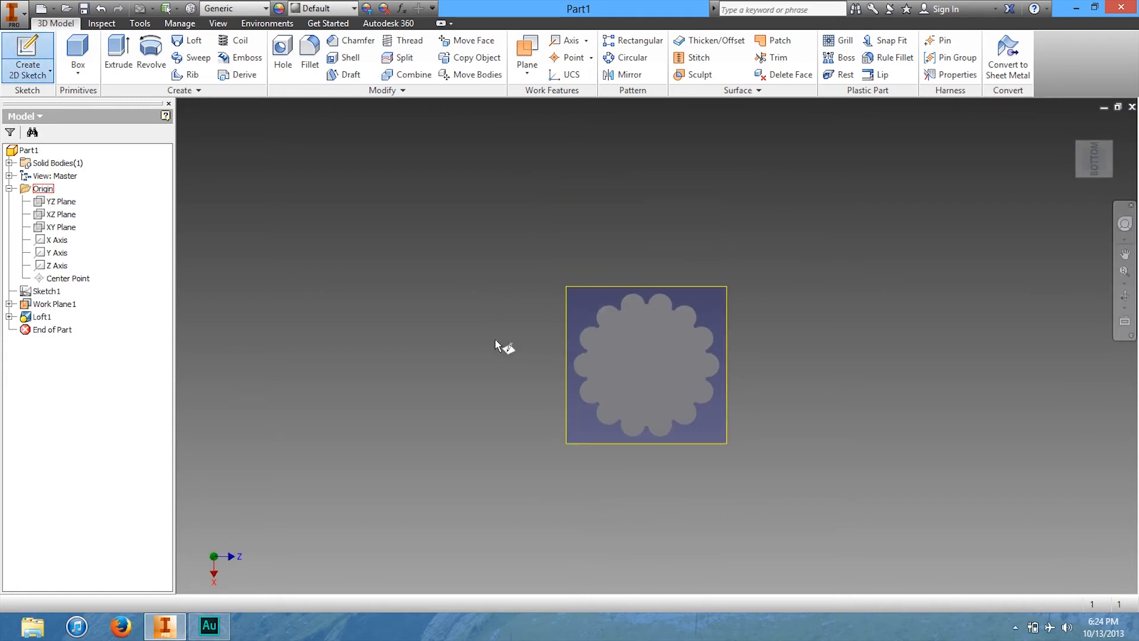
{"action": "left_click", "coordinate": [674, 365]}
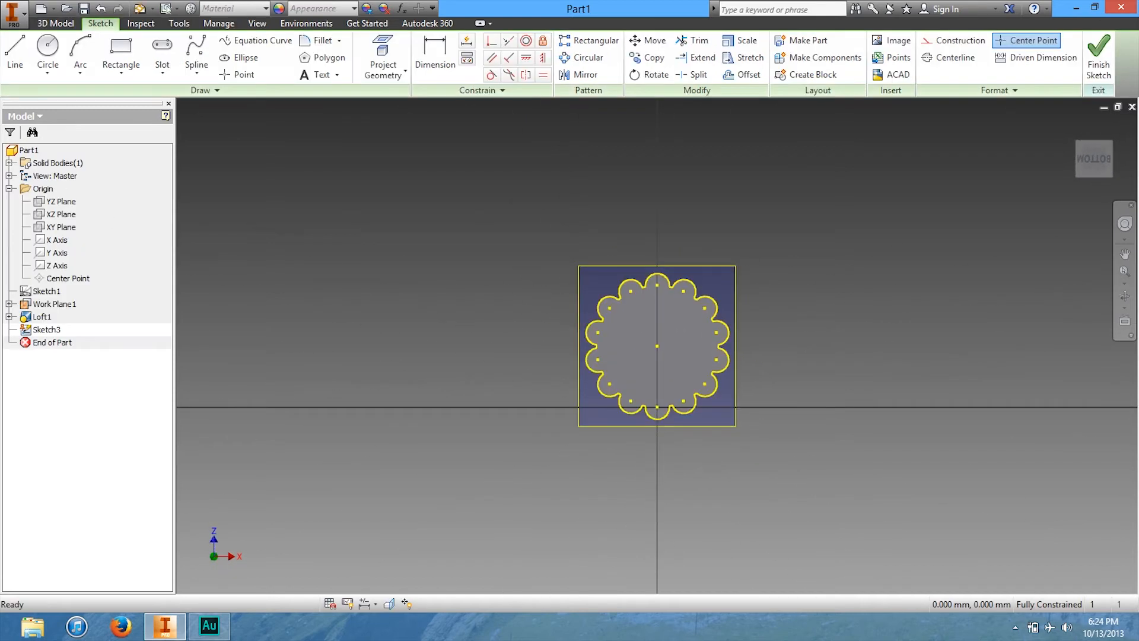
- Sketch a rectangle about 23.4 by 24 mm enclosing the scalloped outline of the column's bottom face
{"action": "left_click", "coordinate": [140, 72]}
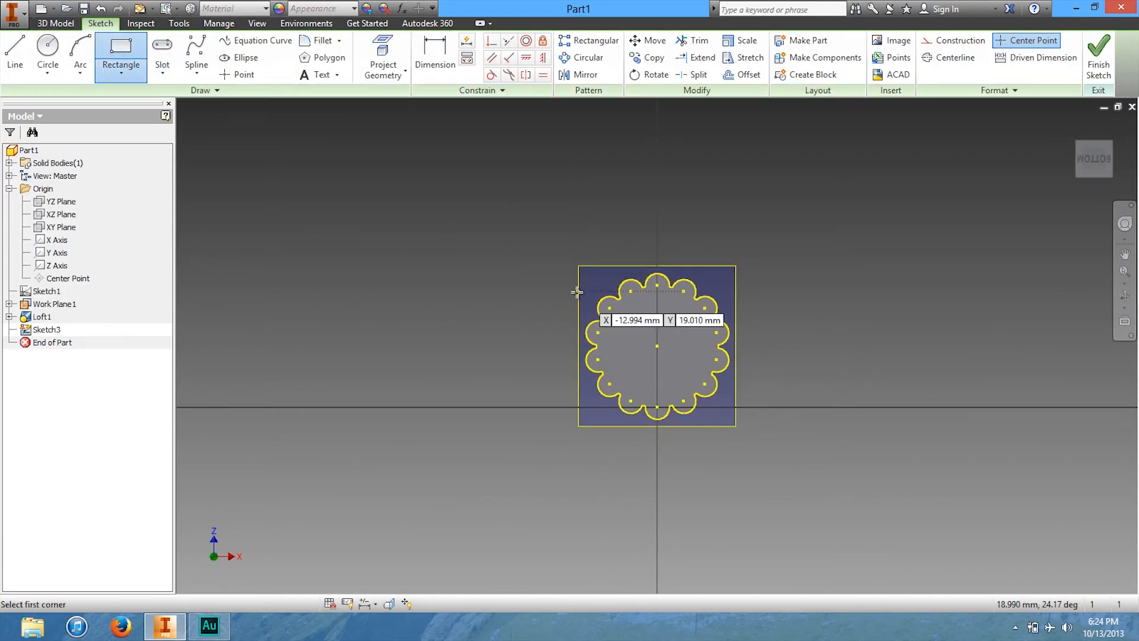
{"action": "key", "text": "F3"}
{"action": "left_click_drag", "start_coordinate": [695, 366], "coordinate": [703, 437]}
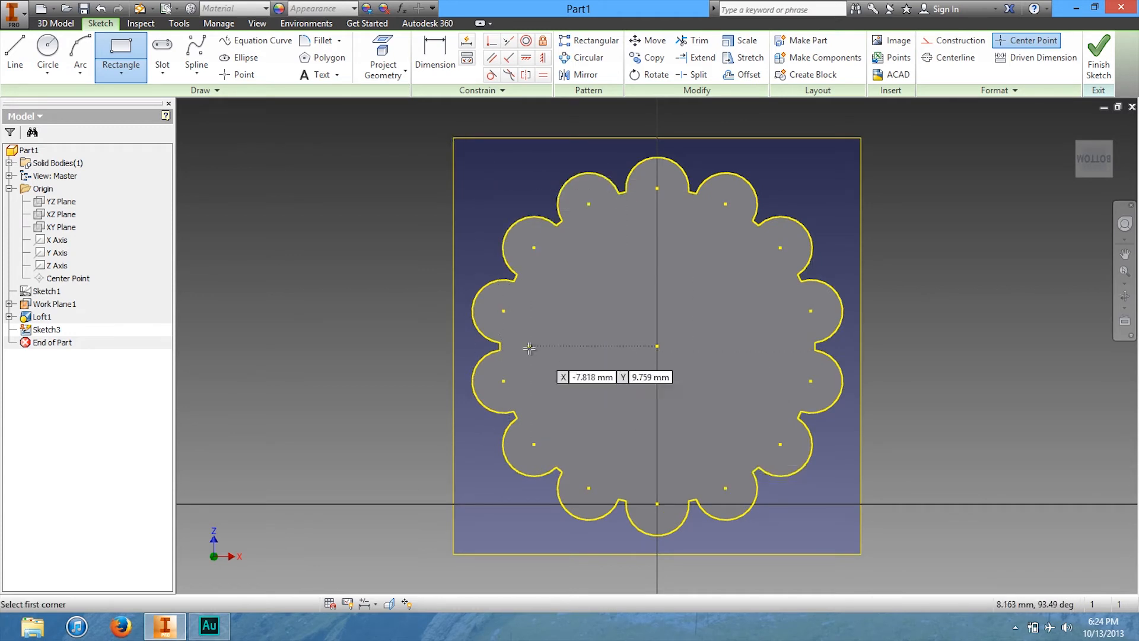
{"action": "left_click", "coordinate": [843, 535]}
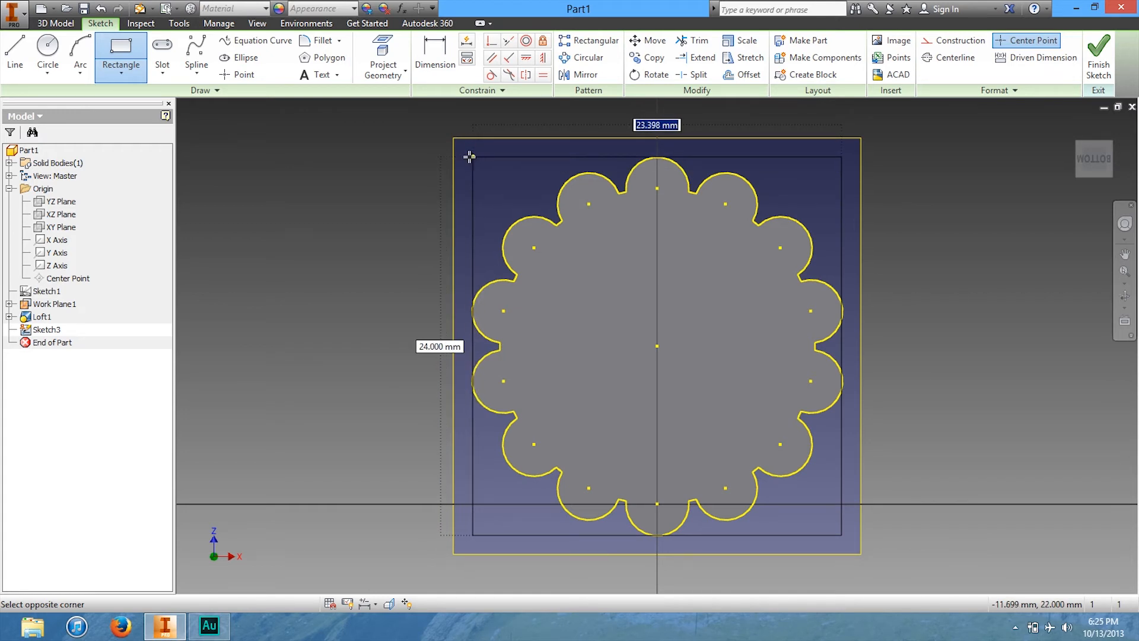
{"action": "left_click", "coordinate": [469, 156]}
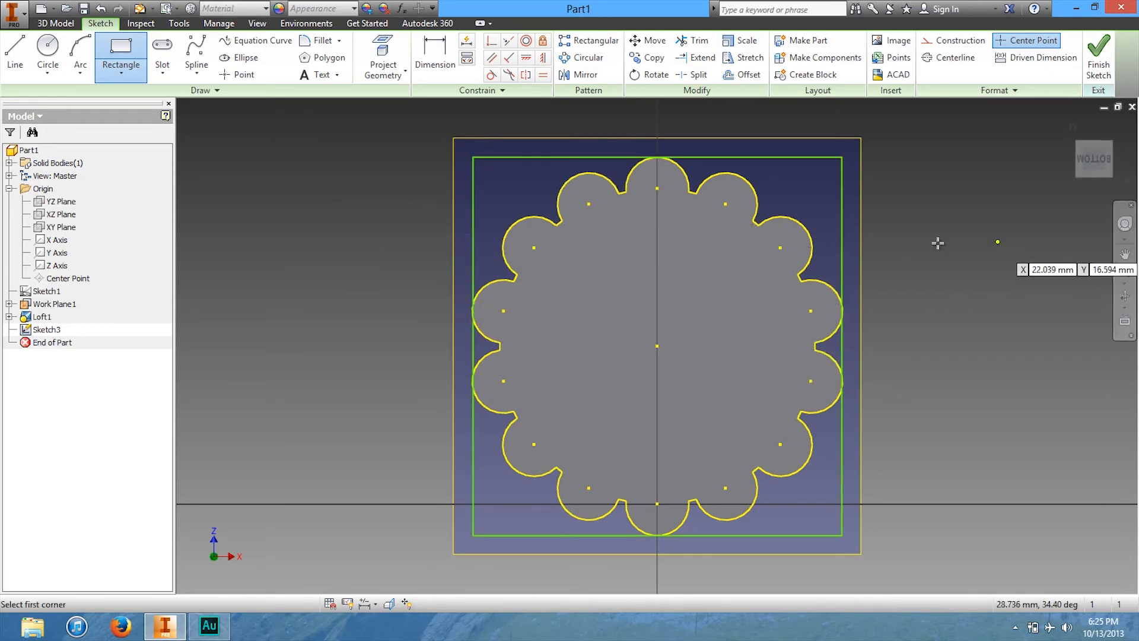
- Extrude the full rectangle on the column's bottom face 5 mm outward to form the base plate
{"action": "key", "text": "e"}
{"action": "left_click", "coordinate": [672, 349]}
{"action": "left_click", "coordinate": [710, 300]}
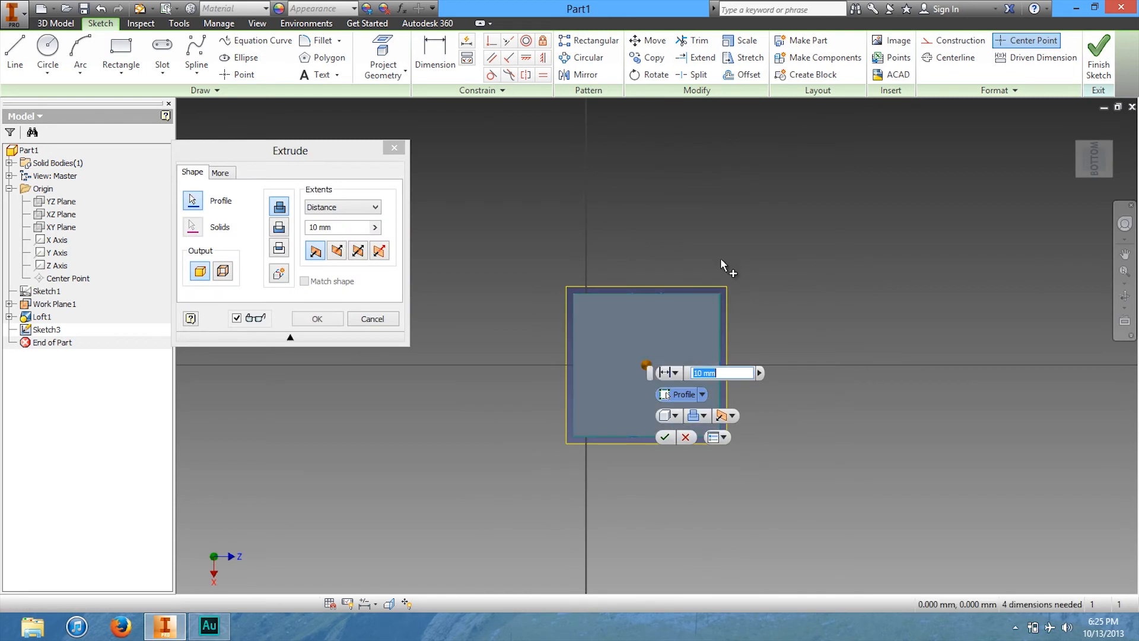
{"action": "left_click_drag", "start_coordinate": [1093, 160], "coordinate": [1001, 215]}
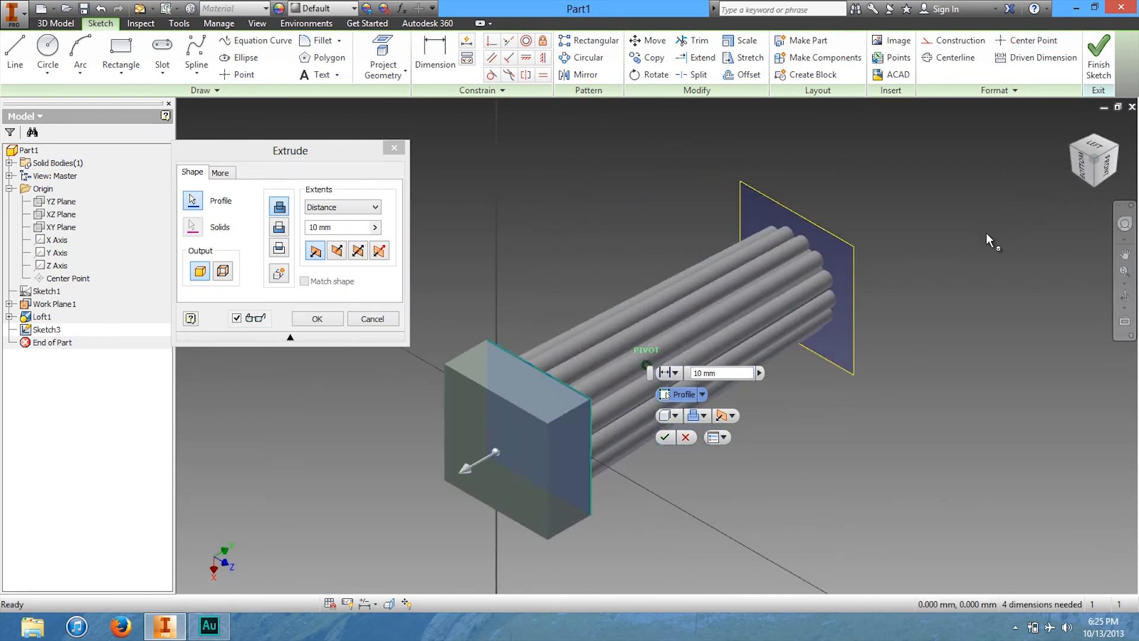
{"action": "left_click", "coordinate": [730, 377]}
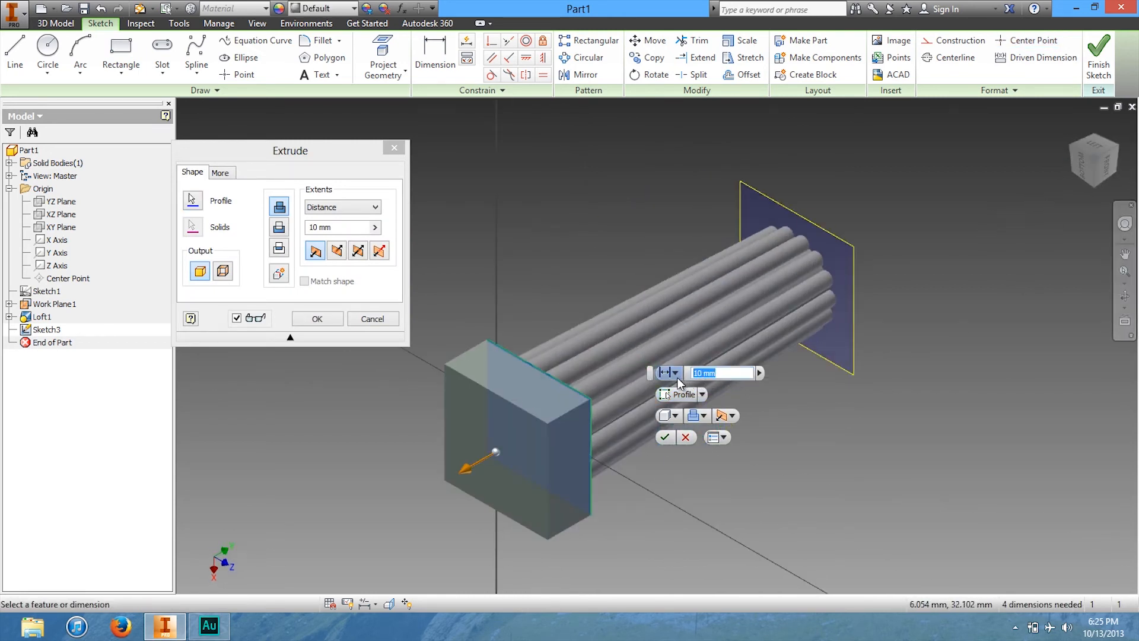
{"action": "type", "text": "5"}
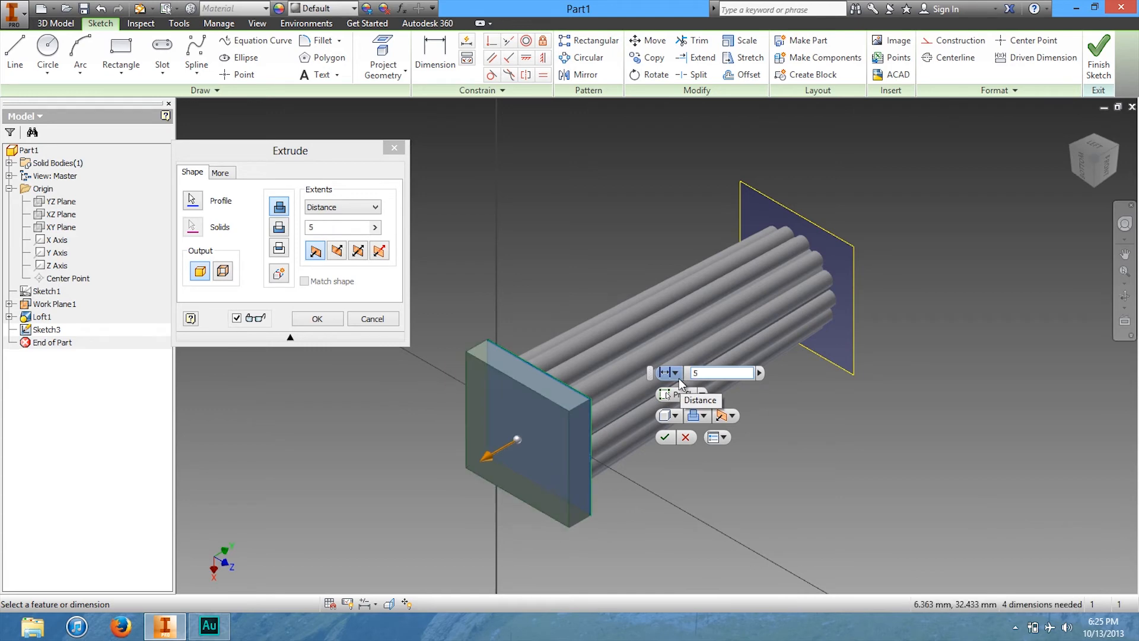
{"action": "key", "text": "Return"}
- Start a 2D sketch on the column's smaller top face and draw a rectangle enclosing its scalloped outline
{"action": "mouse_move", "coordinate": [1030, 184]}
{"action": "middle_mouse_down", "text": "shift"}
{"action": "mouse_move", "coordinate": [759, 262]}
{"action": "mouse_move", "coordinate": [743, 124]}
{"action": "middle_mouse_up", "text": "shift"}
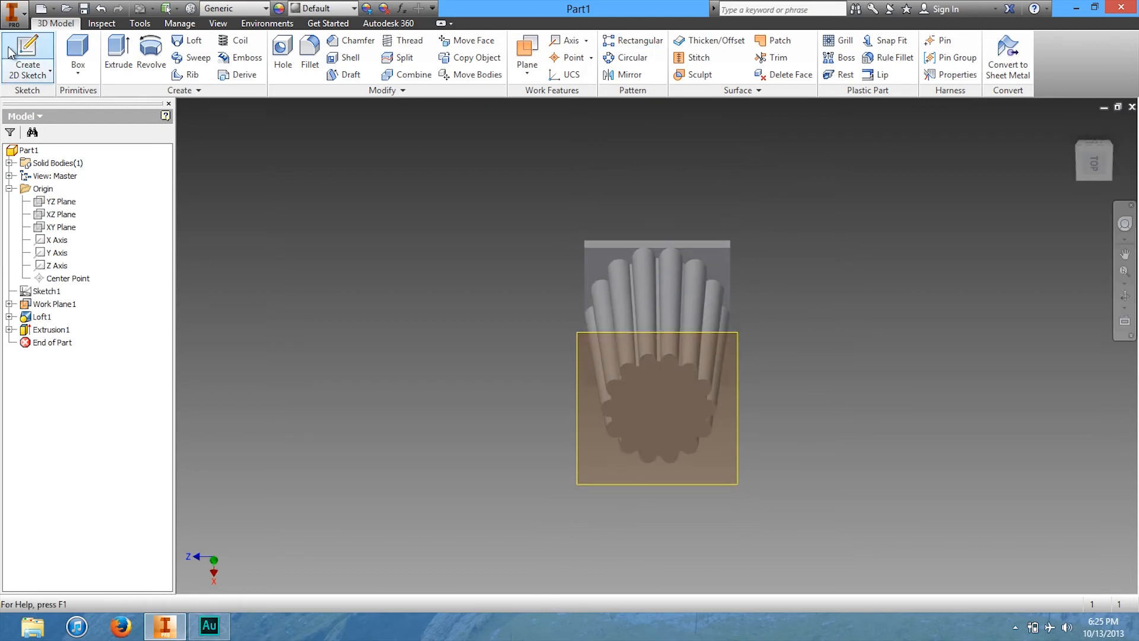
{"action": "left_click", "coordinate": [678, 428]}
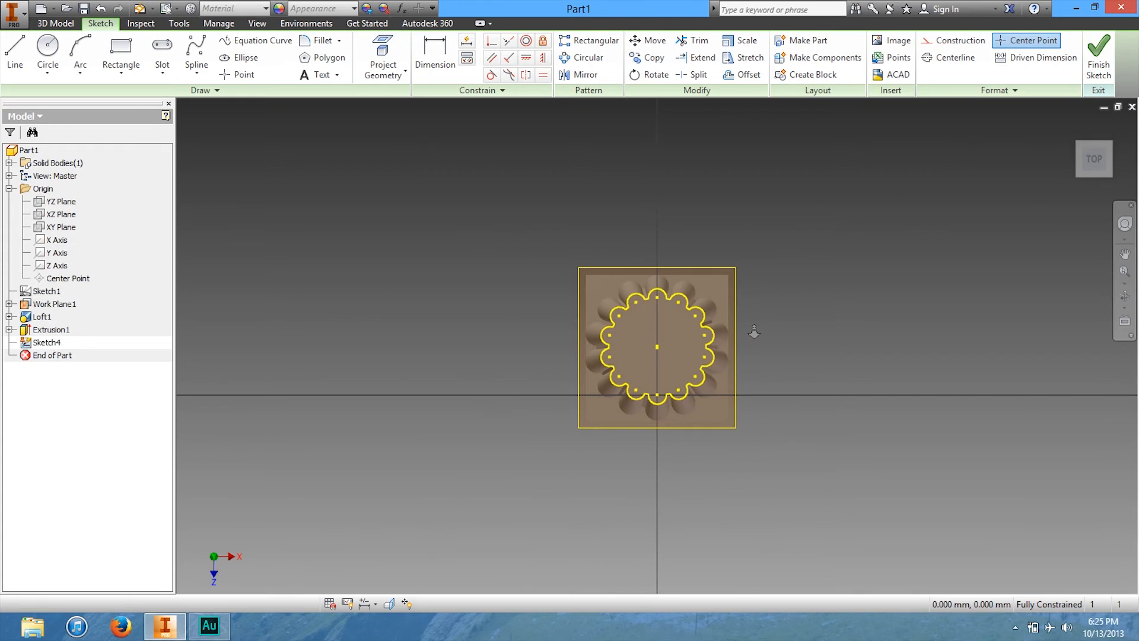
{"action": "left_click", "coordinate": [121, 52]}
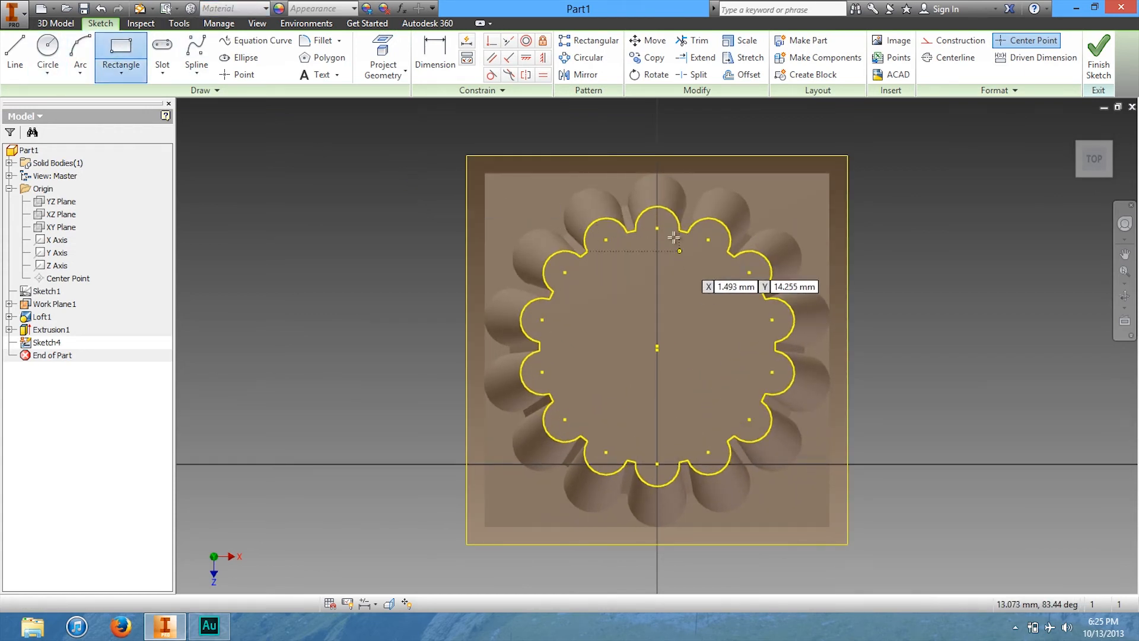
{"action": "left_click", "coordinate": [794, 205]}
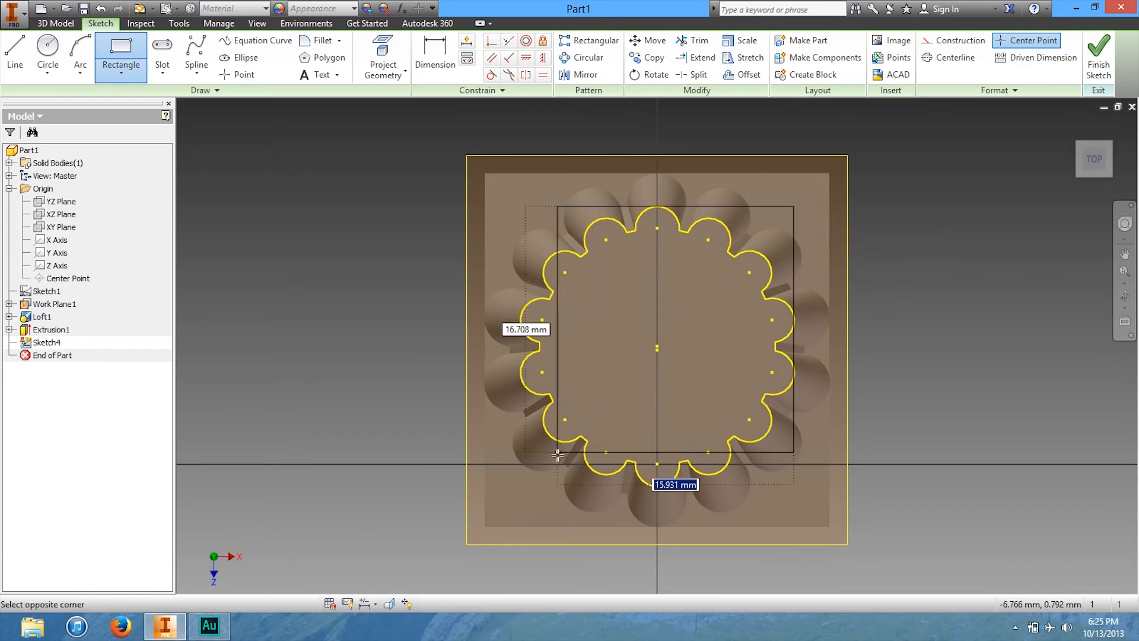
{"action": "left_click", "coordinate": [522, 485]}
- Extrude the top rectangle 5 mm outward to form the column's upper plate
{"action": "key", "text": "F6"}
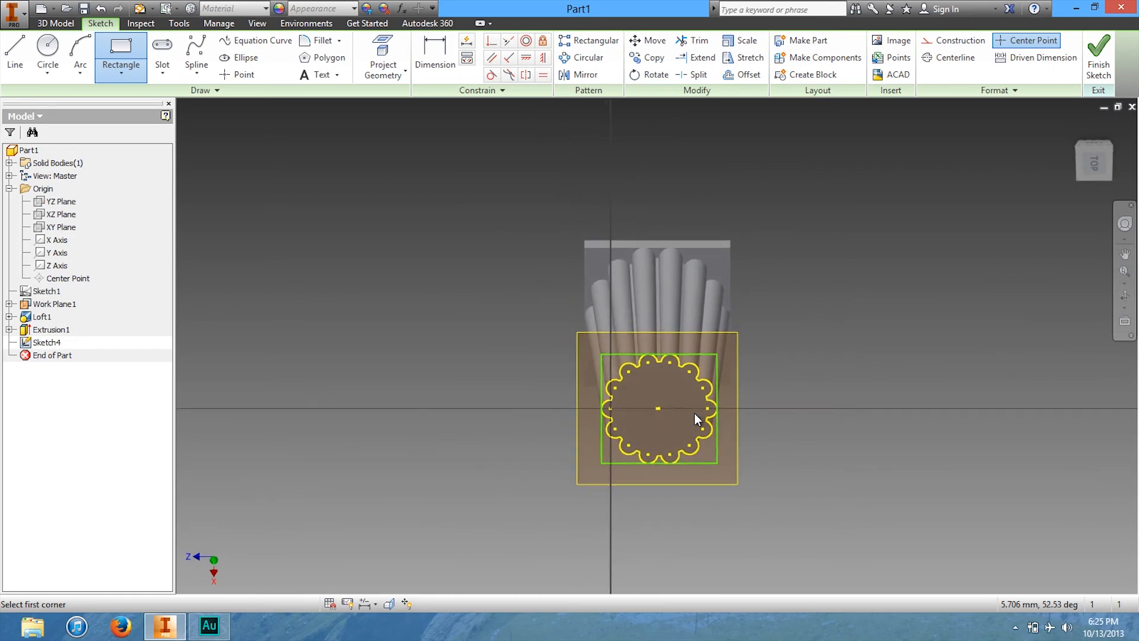
{"action": "key", "text": "e"}
{"action": "left_click", "coordinate": [705, 371]}
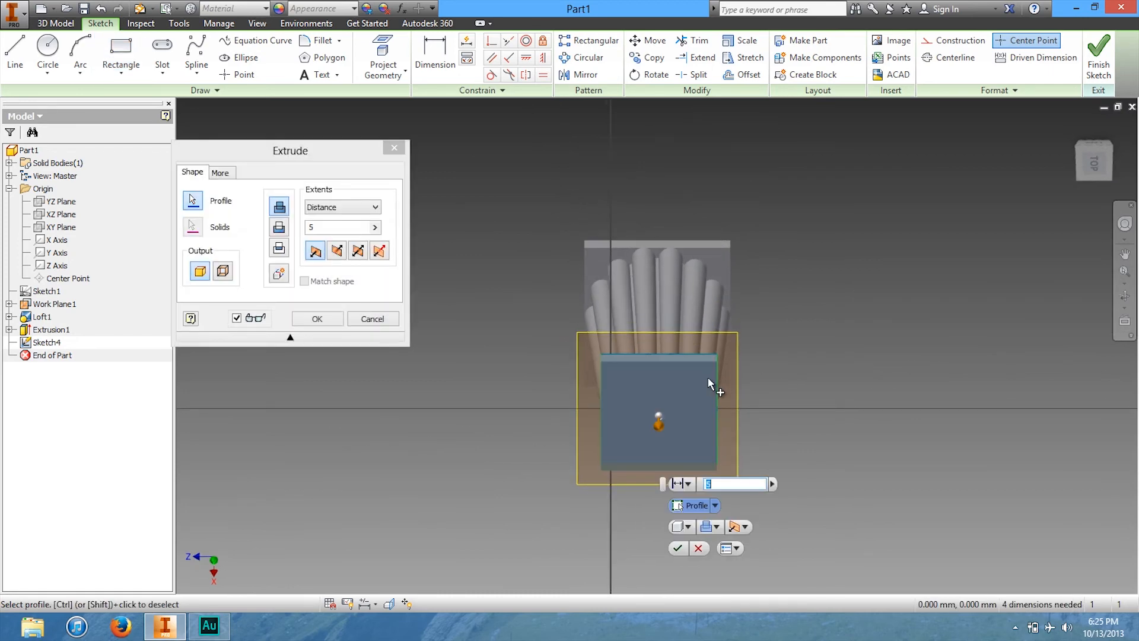
{"action": "left_click", "coordinate": [317, 319]}
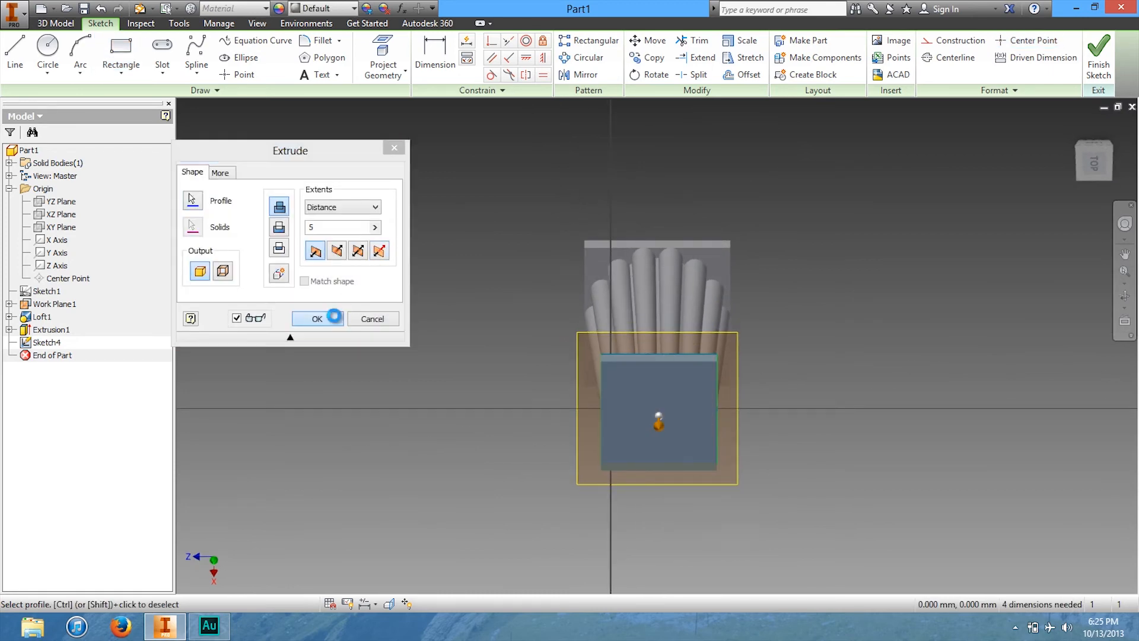
{"action": "mouse_move", "coordinate": [1097, 164]}
{"action": "left_mouse_down"}
{"action": "mouse_move", "coordinate": [1017, 274]}
{"action": "mouse_move", "coordinate": [987, 293]}
{"action": "mouse_move", "coordinate": [880, 308]}
{"action": "mouse_move", "coordinate": [823, 234]}
{"action": "mouse_move", "coordinate": [865, 234]}
{"action": "left_mouse_up"}
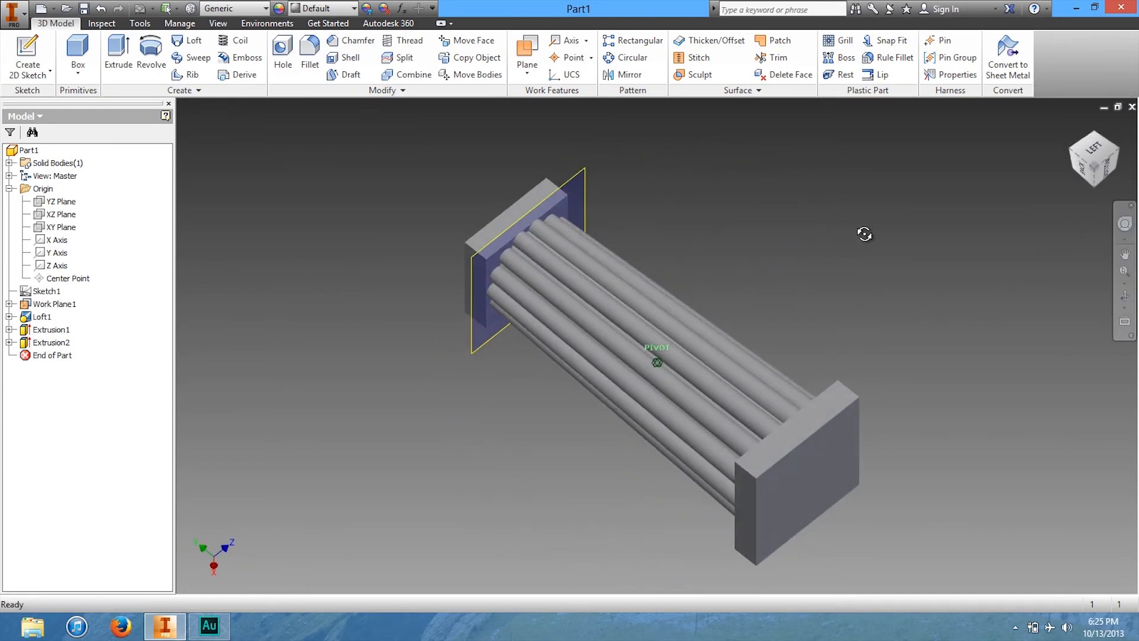
- Start a 2D sketch on the base plate's outer face and draw a wide rectangle extending past the plate's edge
{"action": "mouse_move", "coordinate": [1101, 170]}
{"action": "left_mouse_down"}
{"action": "mouse_move", "coordinate": [1056, 187]}
{"action": "mouse_move", "coordinate": [1108, 163]}
{"action": "mouse_move", "coordinate": [202, 108]}
{"action": "mouse_move", "coordinate": [1030, 119]}
{"action": "mouse_move", "coordinate": [957, 571]}
{"action": "mouse_move", "coordinate": [913, 553]}
{"action": "mouse_move", "coordinate": [908, 575]}
{"action": "left_mouse_up"}
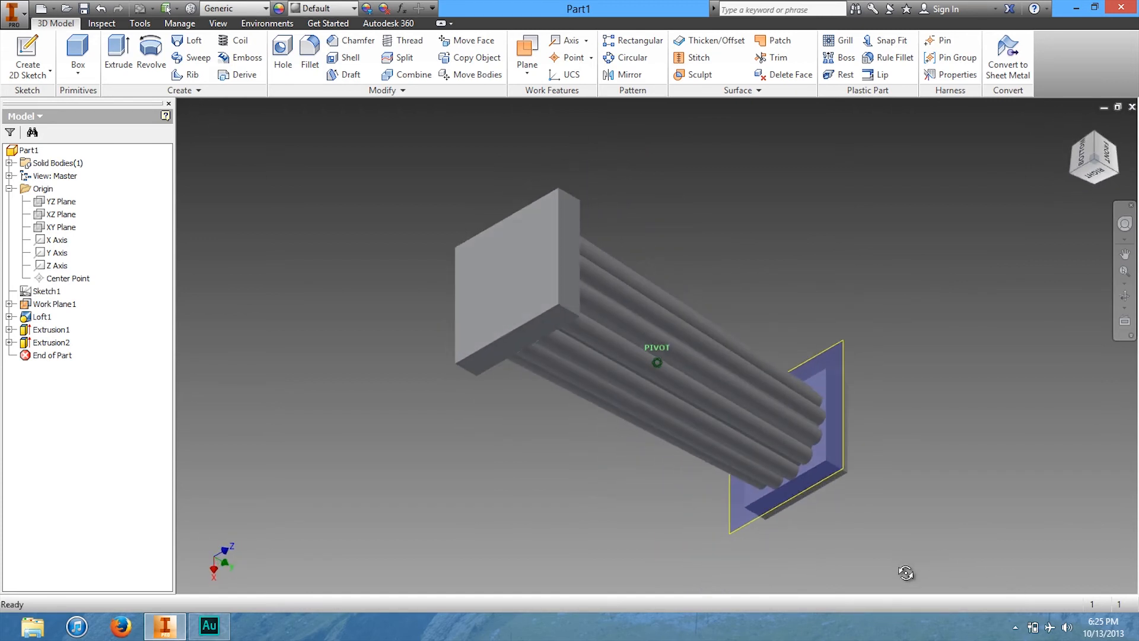
{"action": "left_click", "coordinate": [27, 57]}
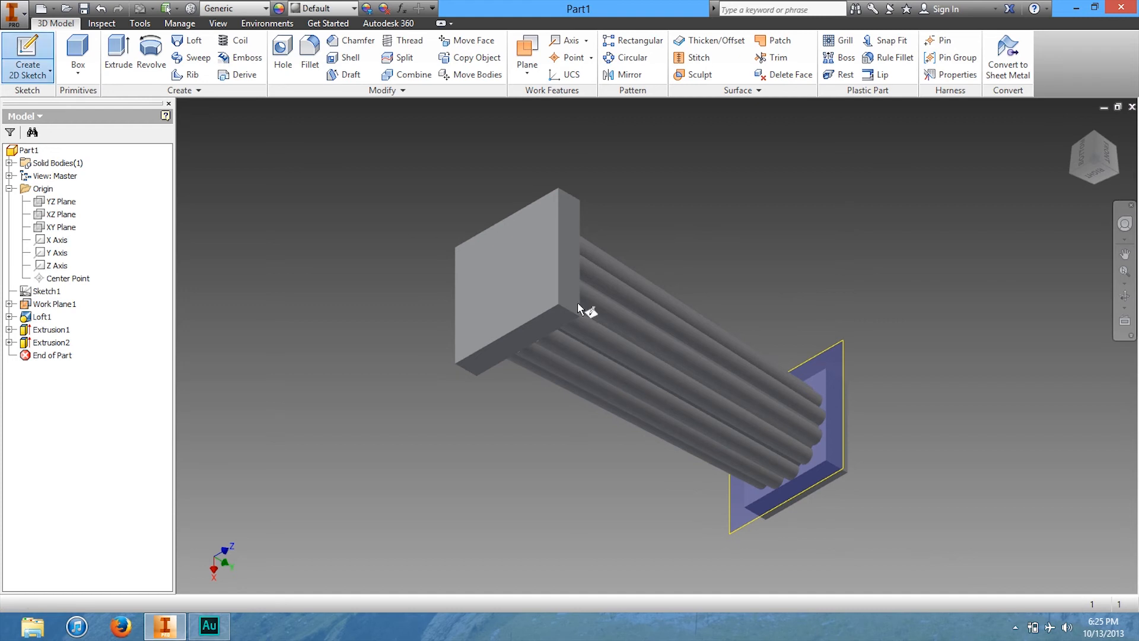
{"action": "left_click", "coordinate": [531, 268]}
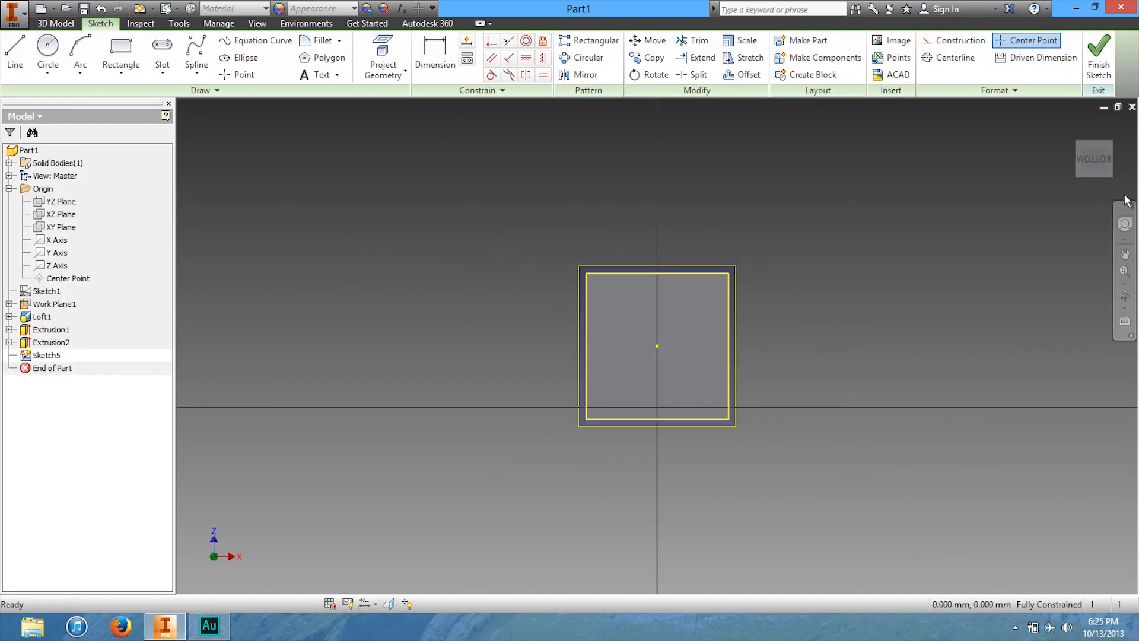
{"action": "left_click_drag", "start_coordinate": [1093, 159], "coordinate": [986, 203]}
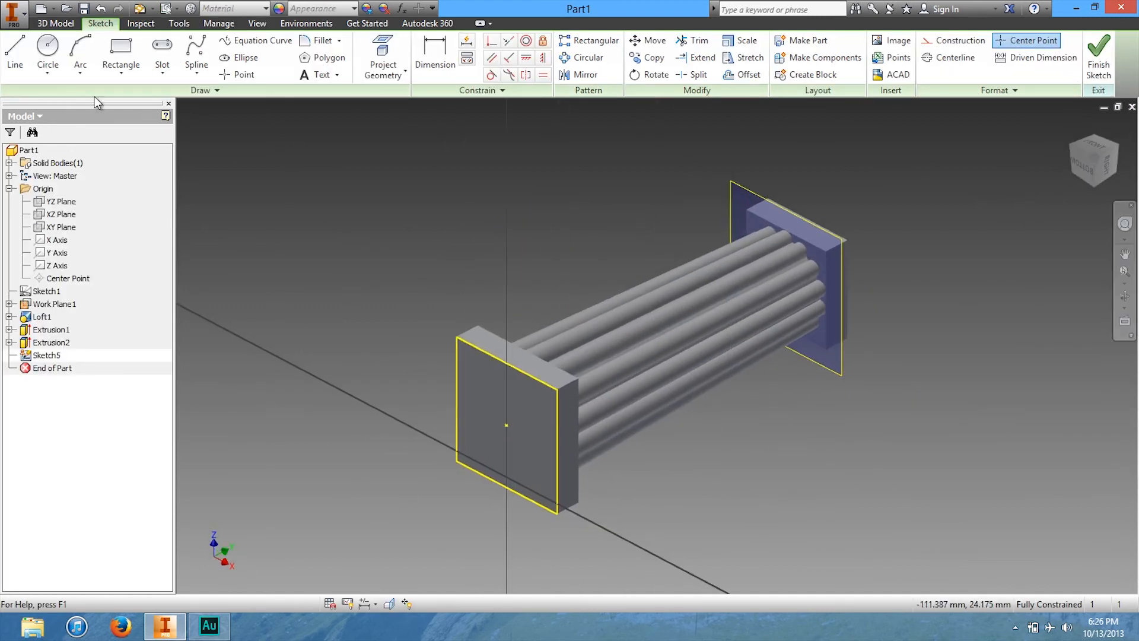
{"action": "left_click", "coordinate": [116, 51]}
{"action": "left_click", "coordinate": [499, 409]}
{"action": "left_click", "coordinate": [285, 192]}
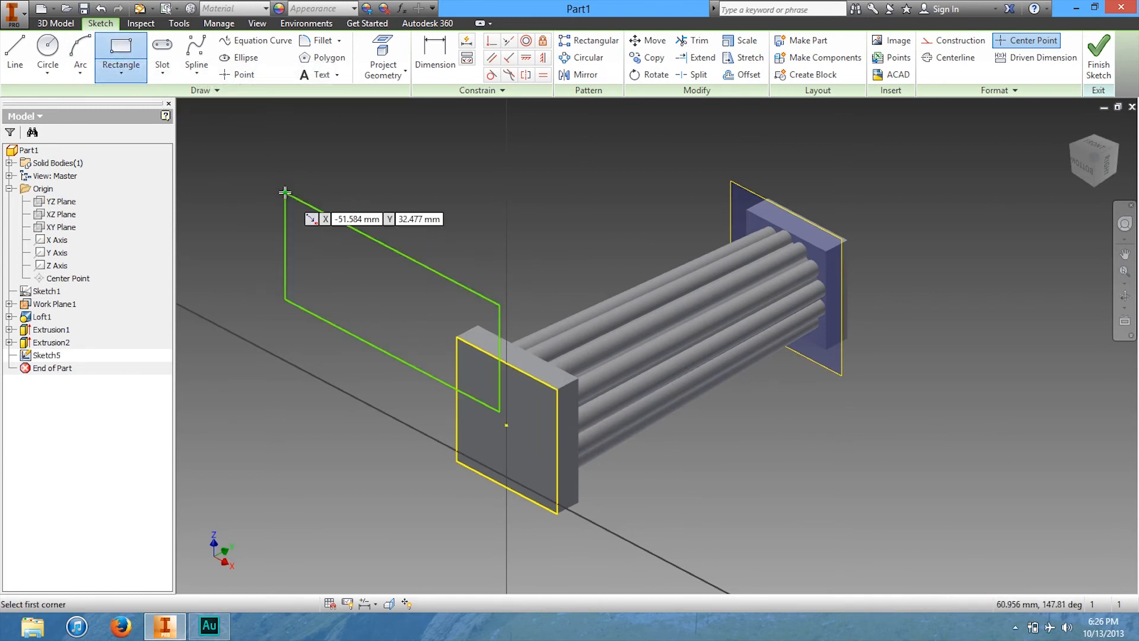
- Sketch a six-sided polygon overlapping the wide rectangle in the base plate sketch
{"action": "left_click", "coordinate": [310, 59]}
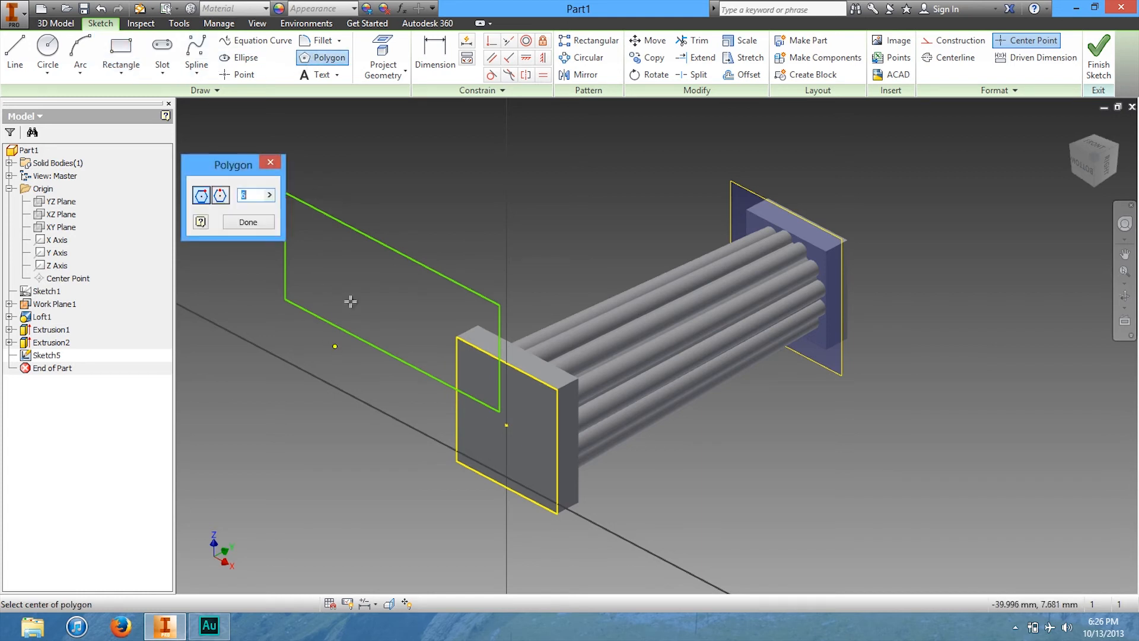
{"action": "left_click", "coordinate": [354, 313]}
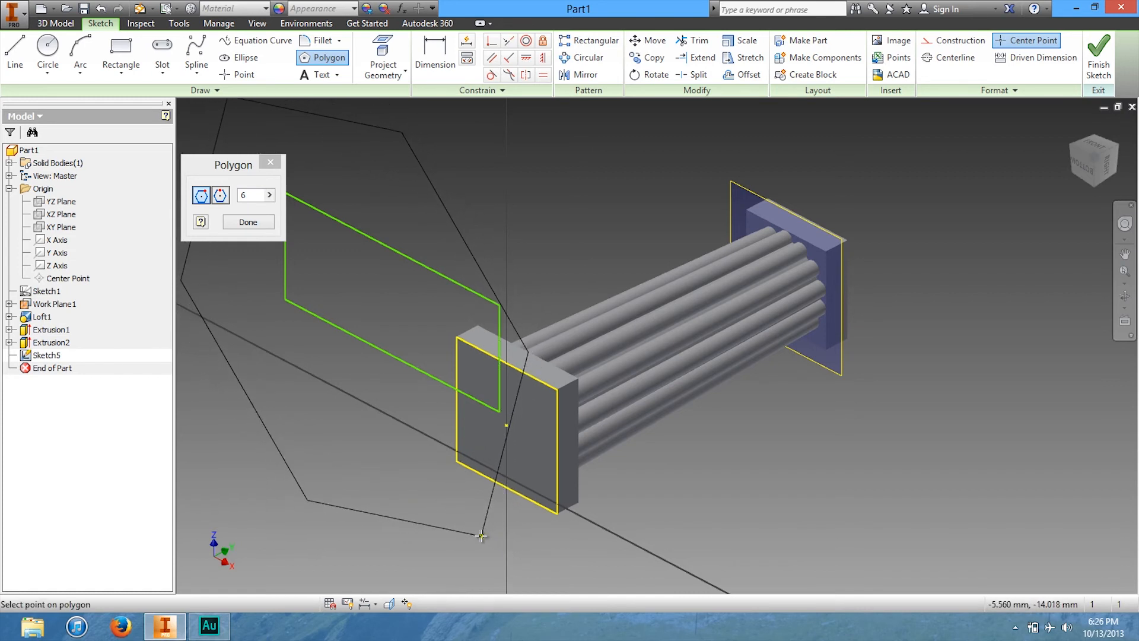
{"action": "left_click", "coordinate": [447, 467]}
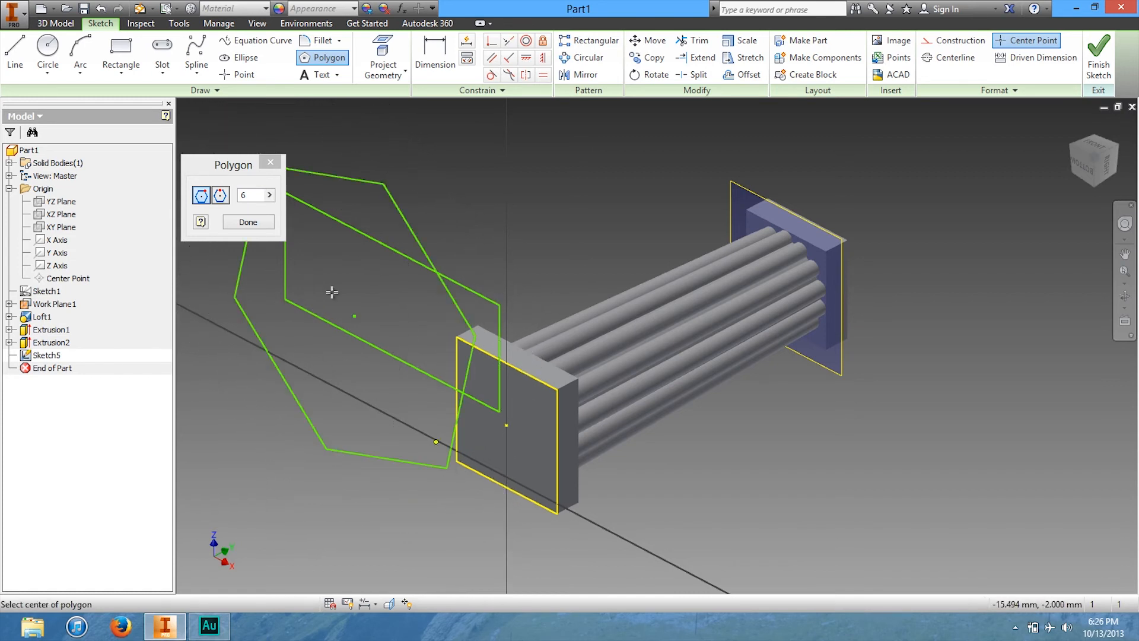
{"action": "left_click", "coordinate": [262, 222]}
- Undo the polygon, the rectangle and the new sketch on the base plate
{"action": "key", "text": "ctrl+z"}
{"action": "key", "text": "ctrl+z"}
{"action": "key", "text": "ctrl+z"}
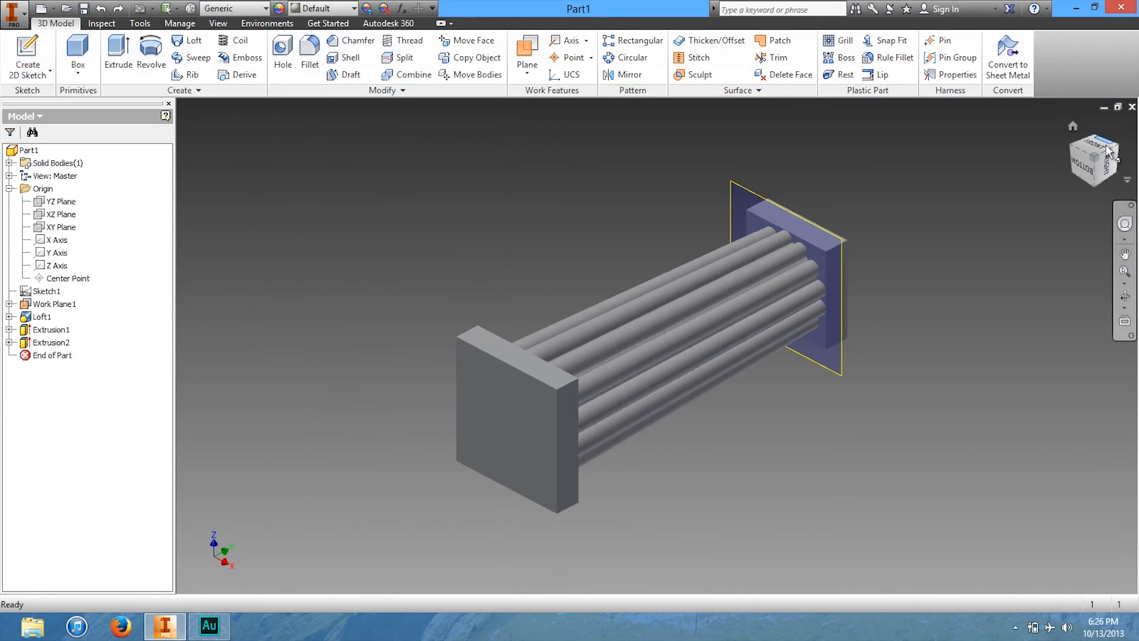
- Create a work plane midway between the XZ Plane and the base plate's outer face
{"action": "left_click_drag", "start_coordinate": [1091, 160], "coordinate": [1089, 151]}
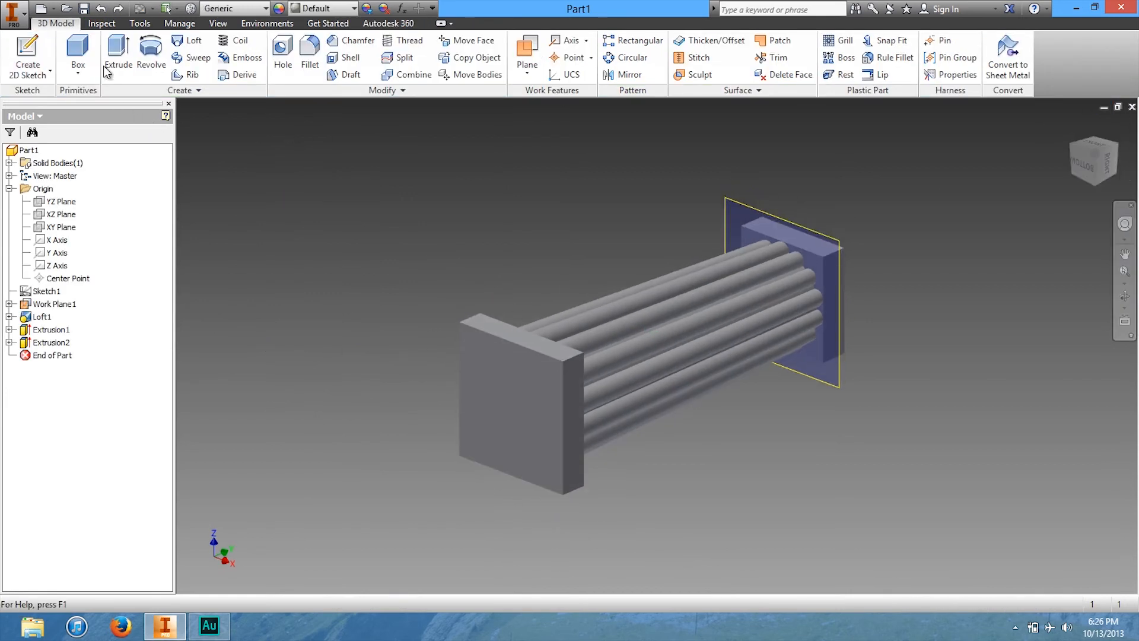
{"action": "left_click", "coordinate": [527, 50]}
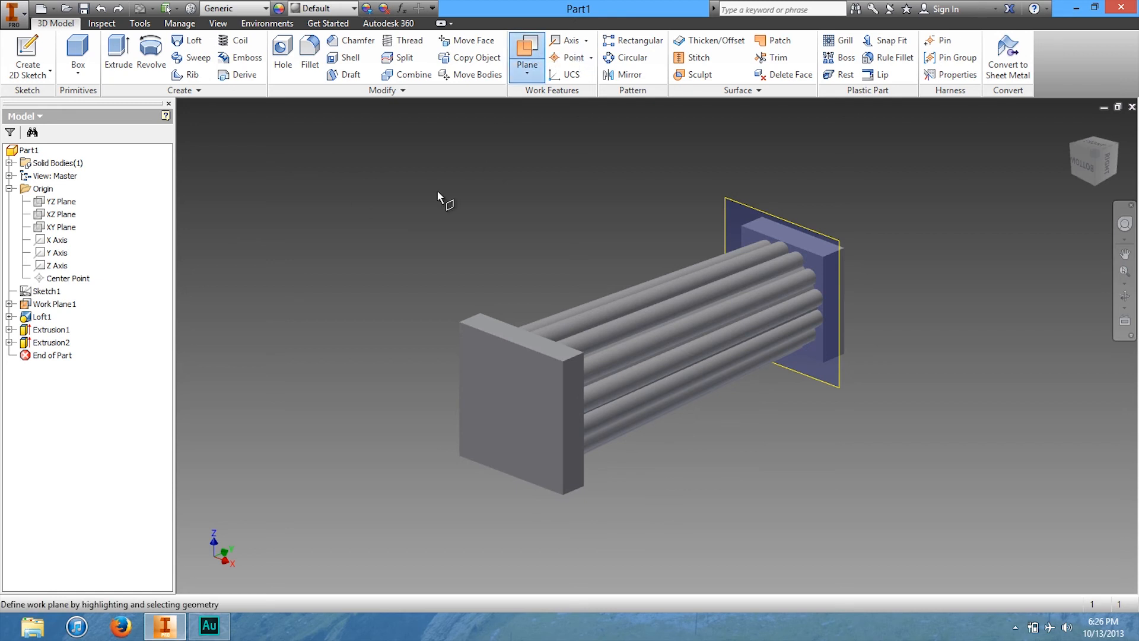
{"action": "left_click", "coordinate": [49, 214]}
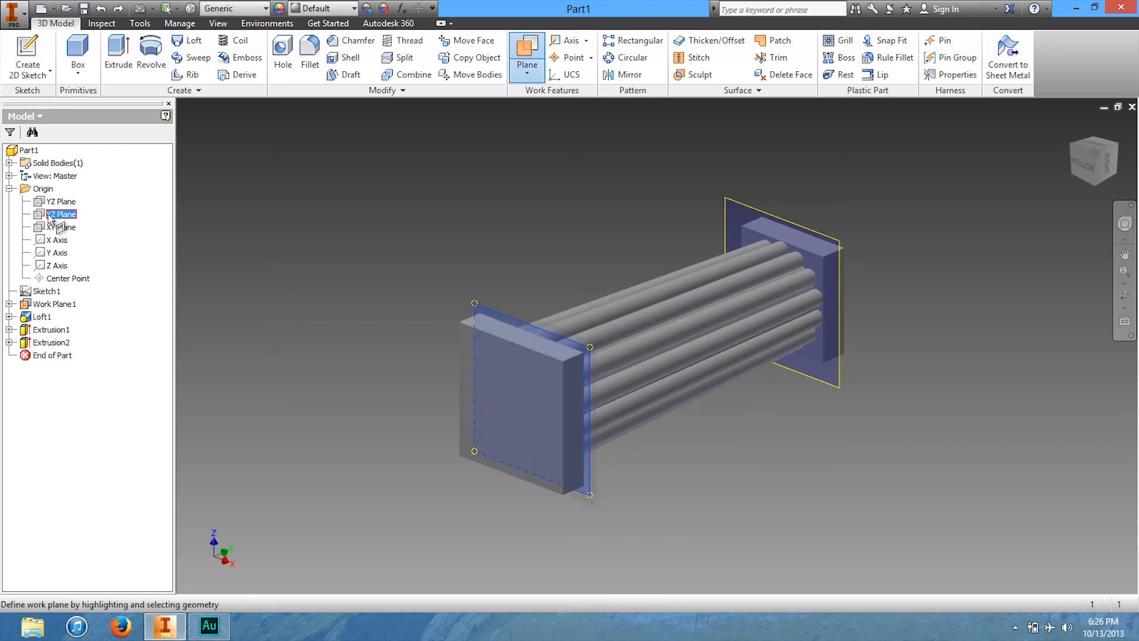
{"action": "left_click", "coordinate": [528, 405]}
- Create a work plane parallel to the base plate's outer face, offset outward away from the column
{"action": "left_click", "coordinate": [1094, 169]}
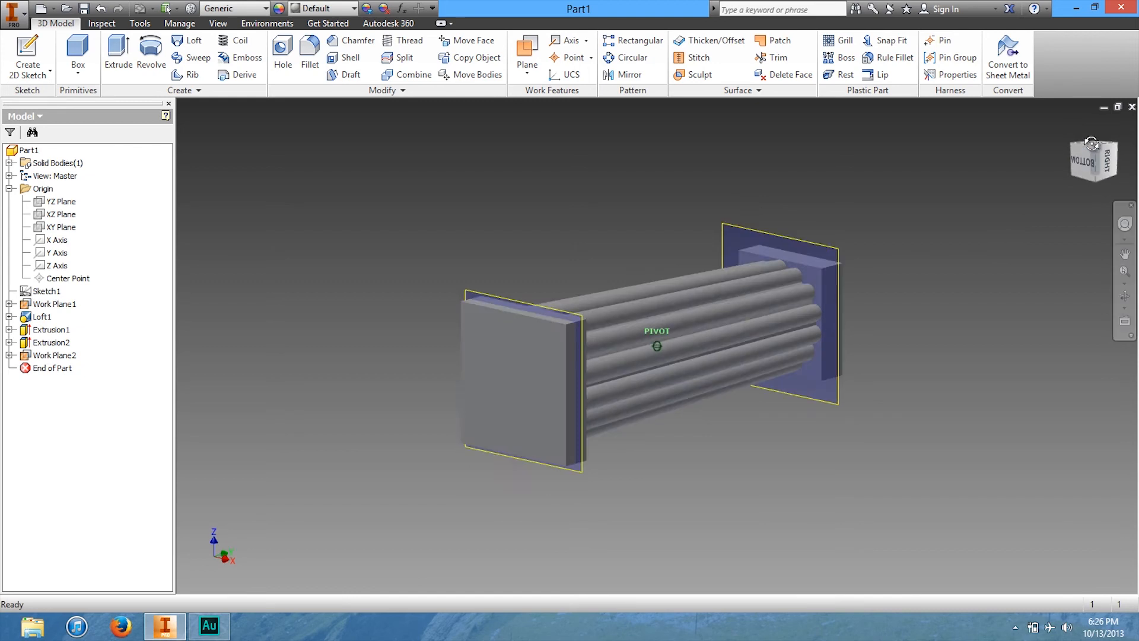
{"action": "left_click", "coordinate": [521, 58]}
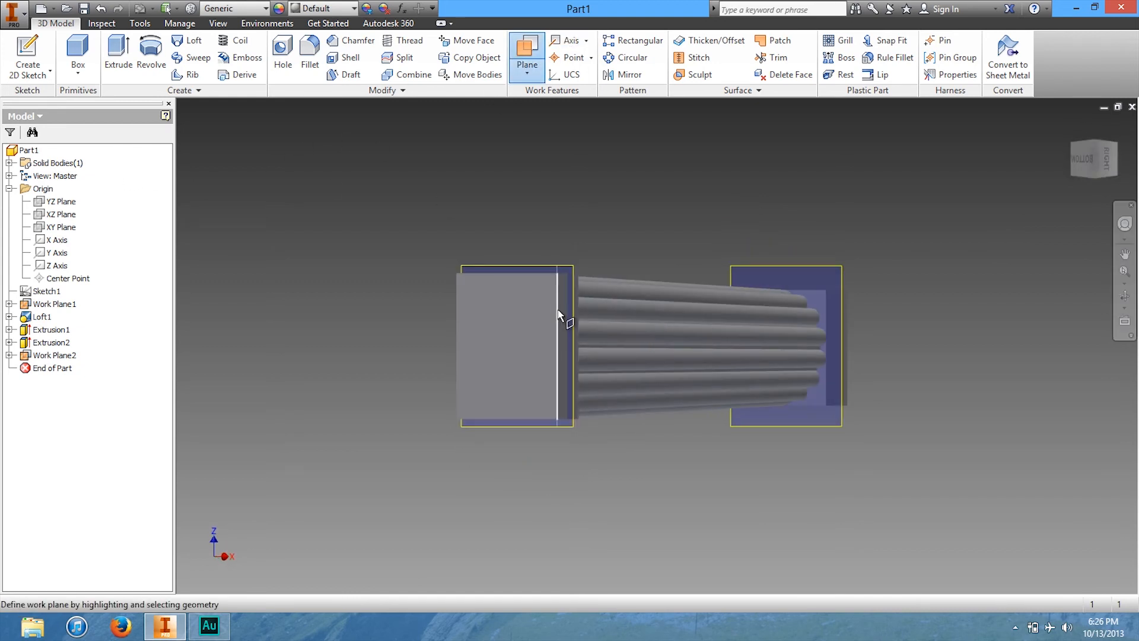
{"action": "left_click_drag", "start_coordinate": [545, 319], "coordinate": [308, 341]}
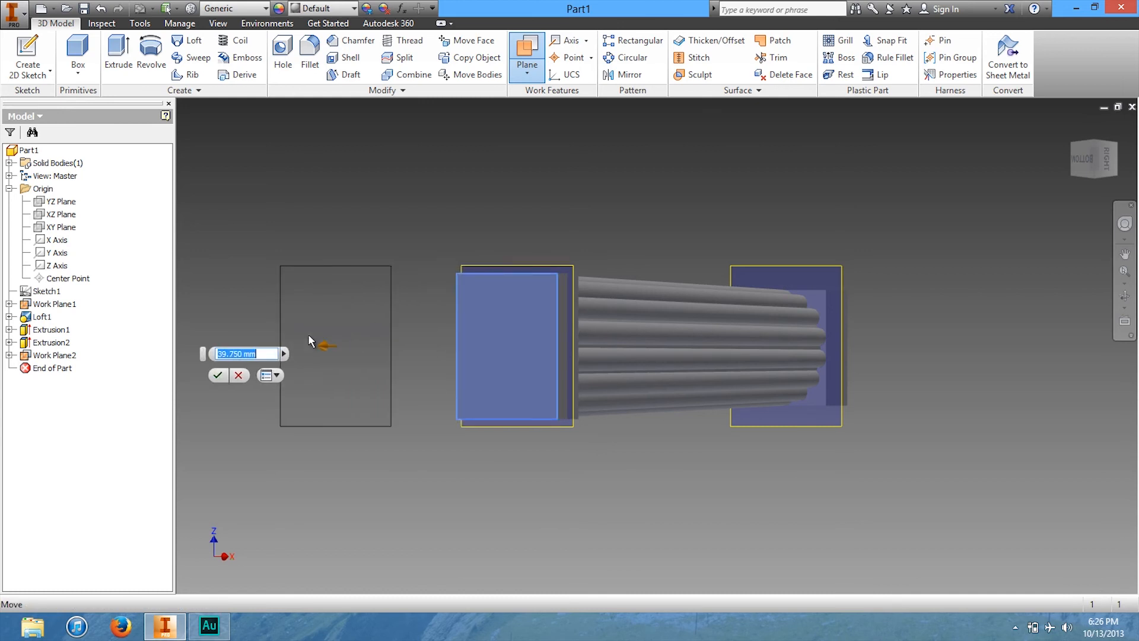
{"action": "left_click", "coordinate": [219, 375]}
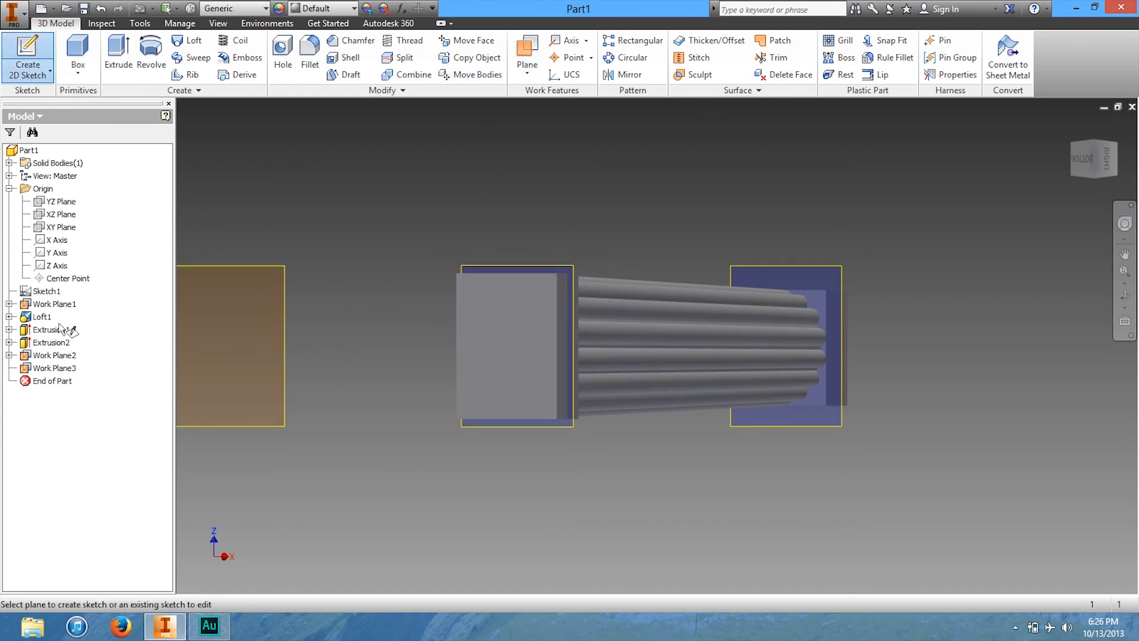
- Start a 2D sketch on the offset work plane and draw a wide rectangle overlapping the base plate's upper-left corner
{"action": "left_click", "coordinate": [63, 368]}
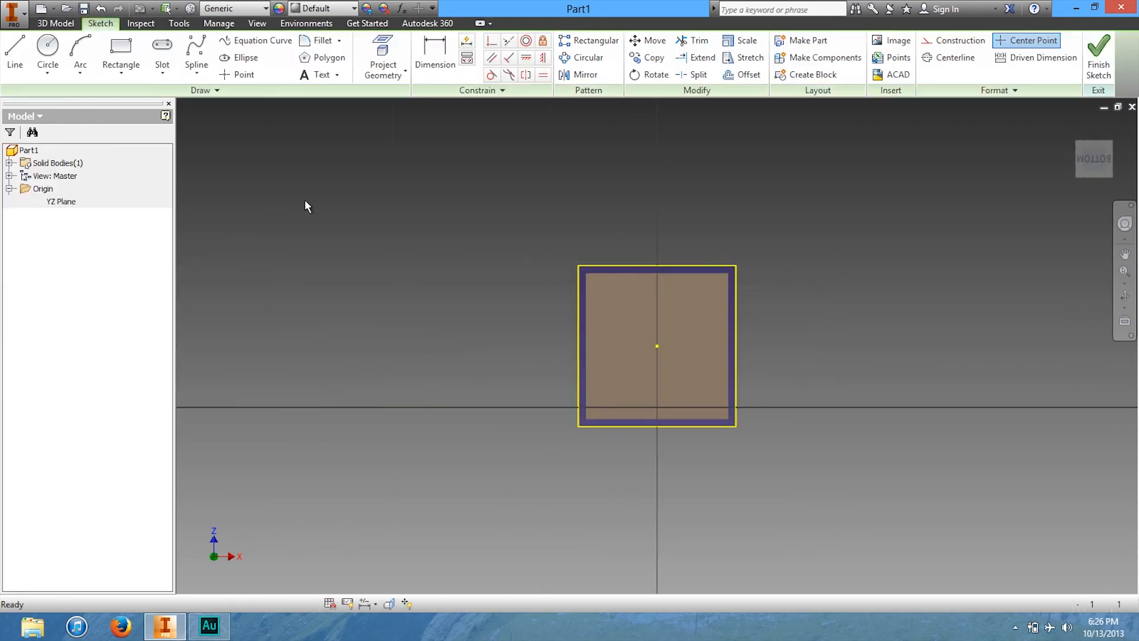
{"action": "left_click", "coordinate": [120, 52]}
{"action": "left_click", "coordinate": [621, 313]}
{"action": "left_click", "coordinate": [355, 194]}
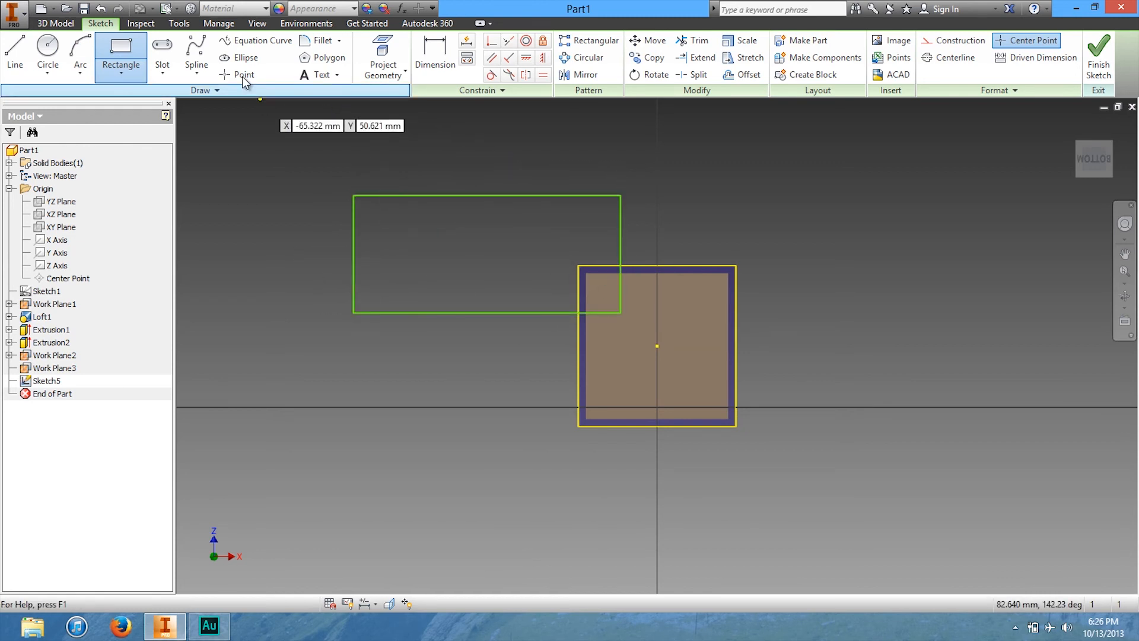
- Sketch a six-sided polygon centred inside the wide rectangle and extending beyond its long edges
{"action": "left_click", "coordinate": [323, 57]}
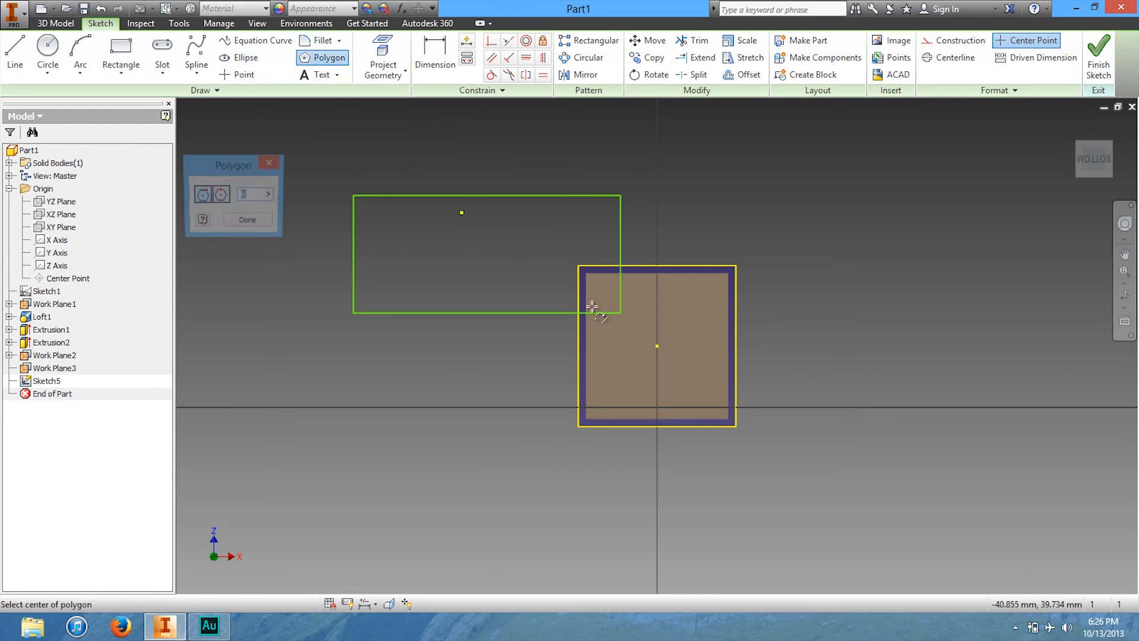
{"action": "left_click", "coordinate": [543, 262]}
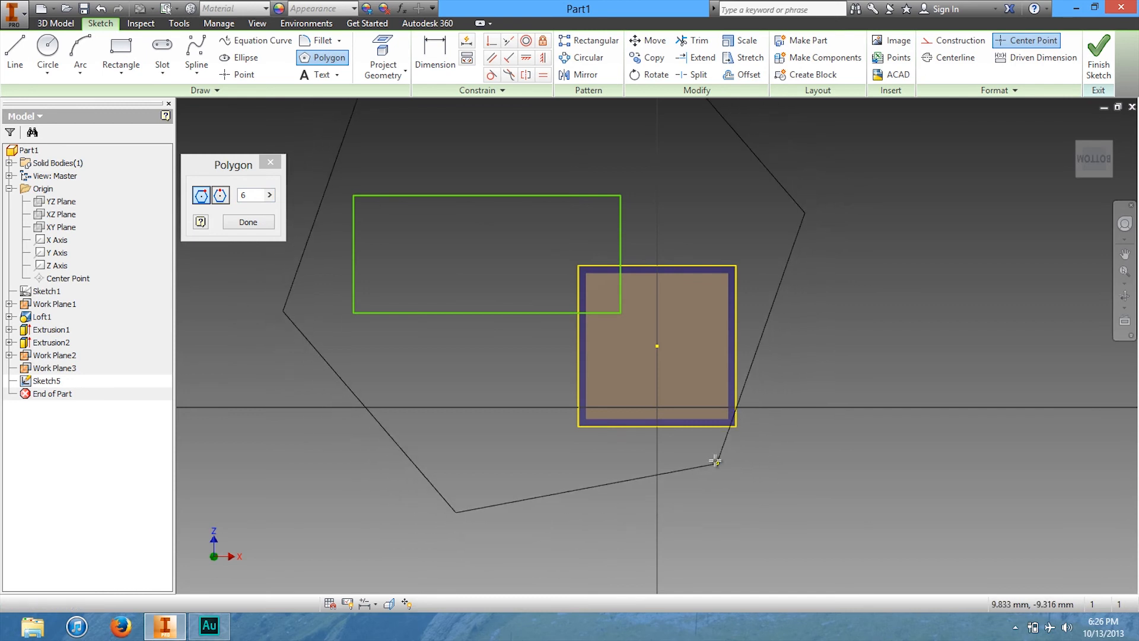
{"action": "left_click", "coordinate": [688, 360]}
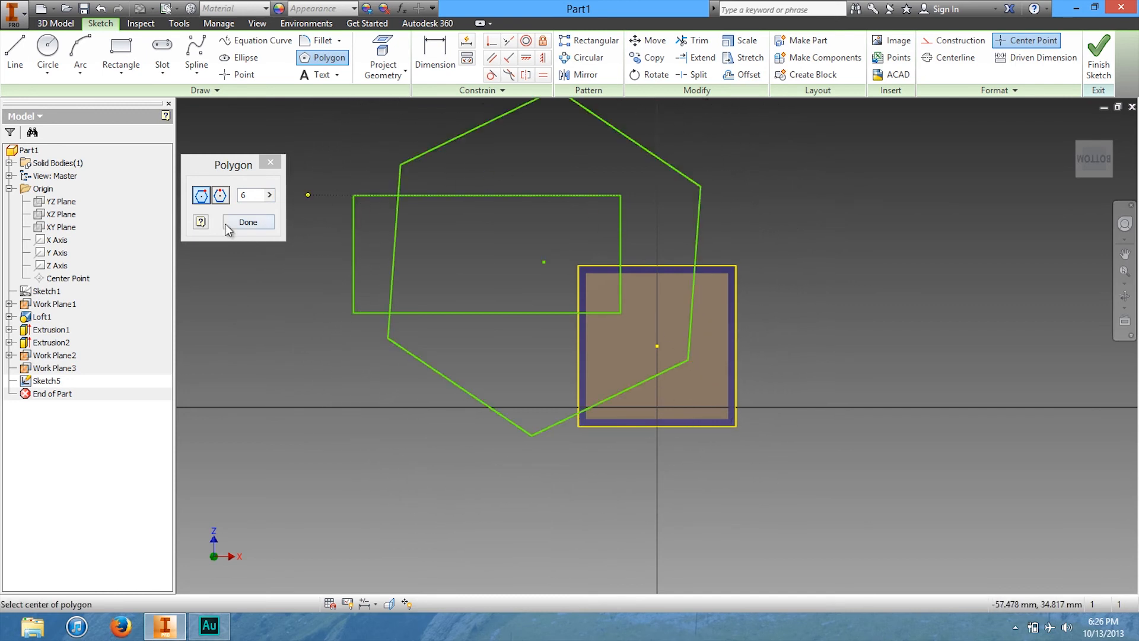
{"action": "left_click", "coordinate": [248, 223]}
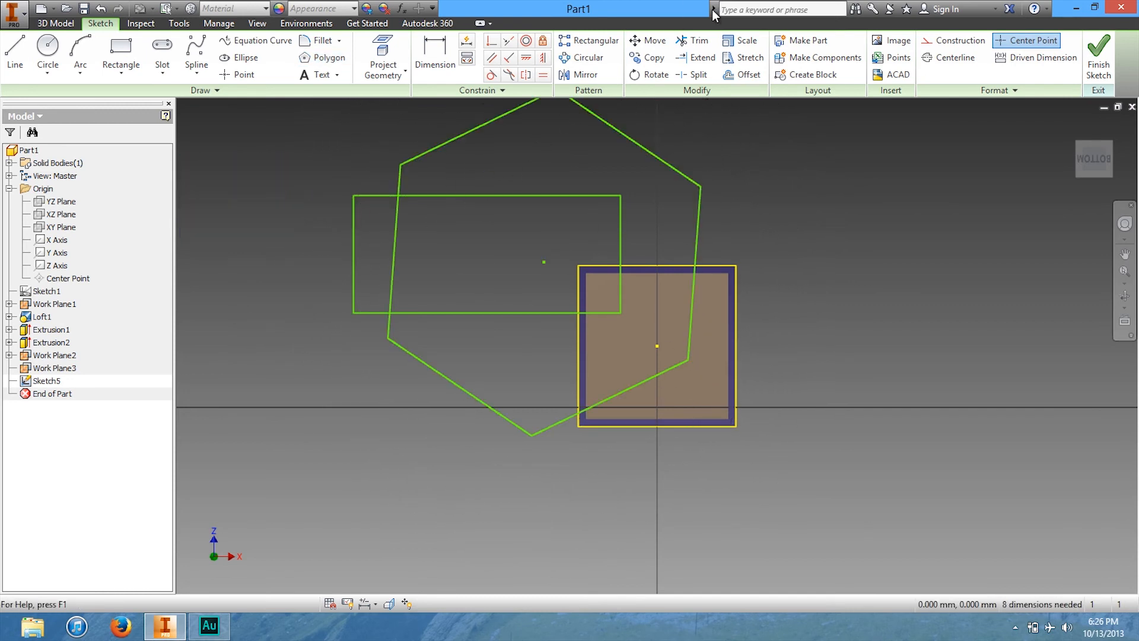
- Trim the overlapping segments of the rectangle and polygon into one closed outline with a notched projection on one side, and finish the sketch
{"action": "left_click", "coordinate": [392, 229]}
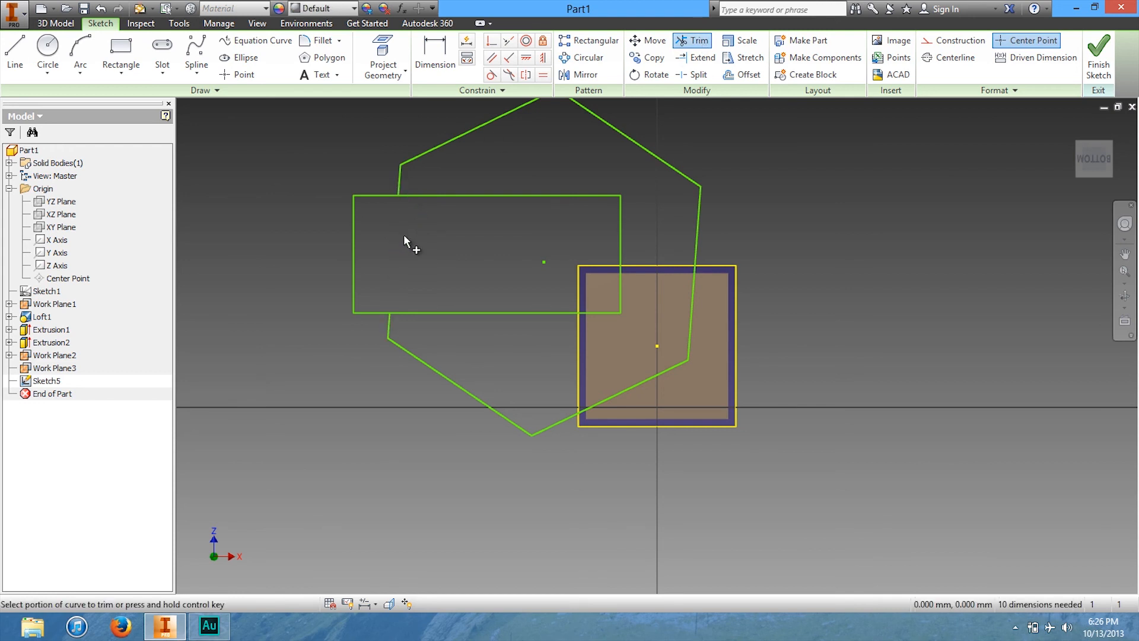
{"action": "left_click", "coordinate": [417, 312]}
{"action": "left_click", "coordinate": [622, 254]}
{"action": "left_click", "coordinate": [559, 195]}
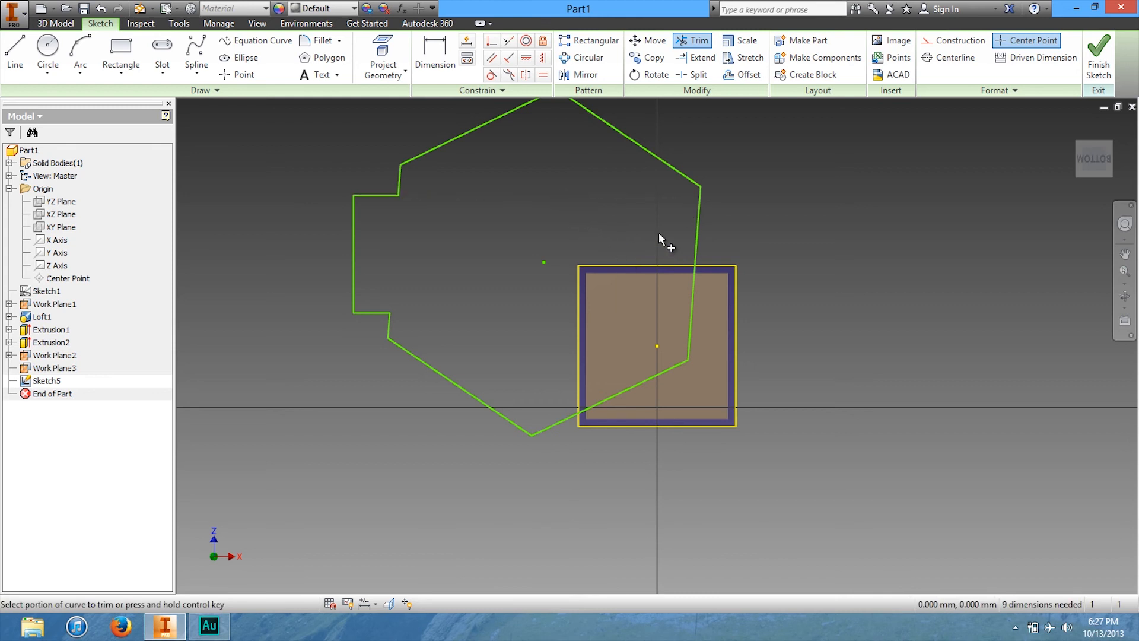
{"action": "left_click", "coordinate": [1099, 64]}
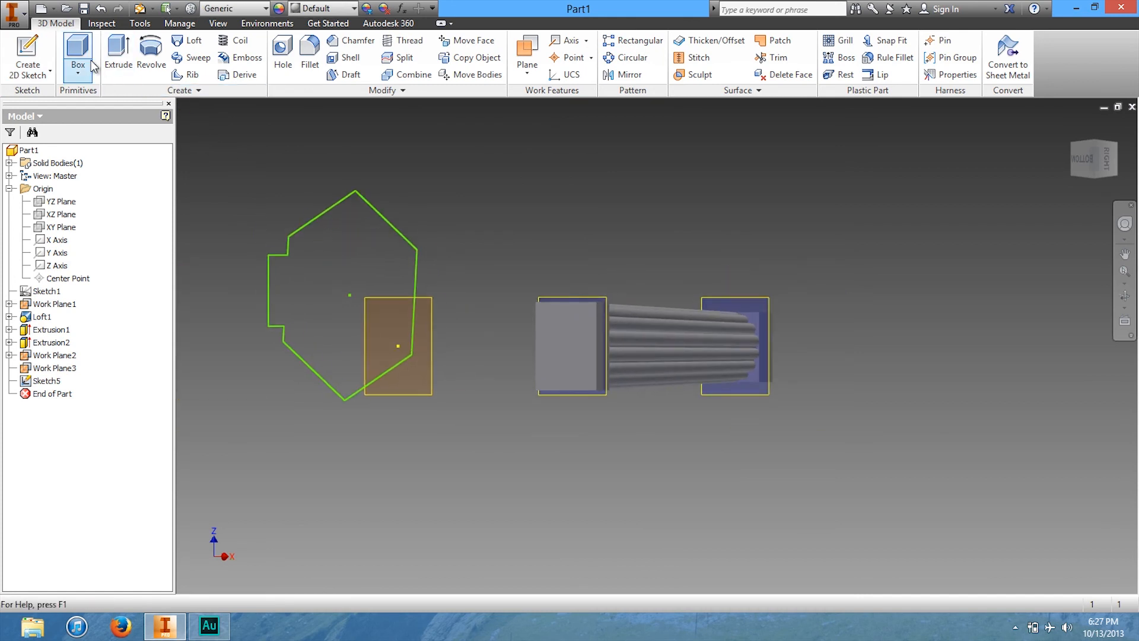
- Start a solid loft using the base plate's outer face and the trimmed outline sketch as its two sections
{"action": "left_click", "coordinate": [189, 41]}
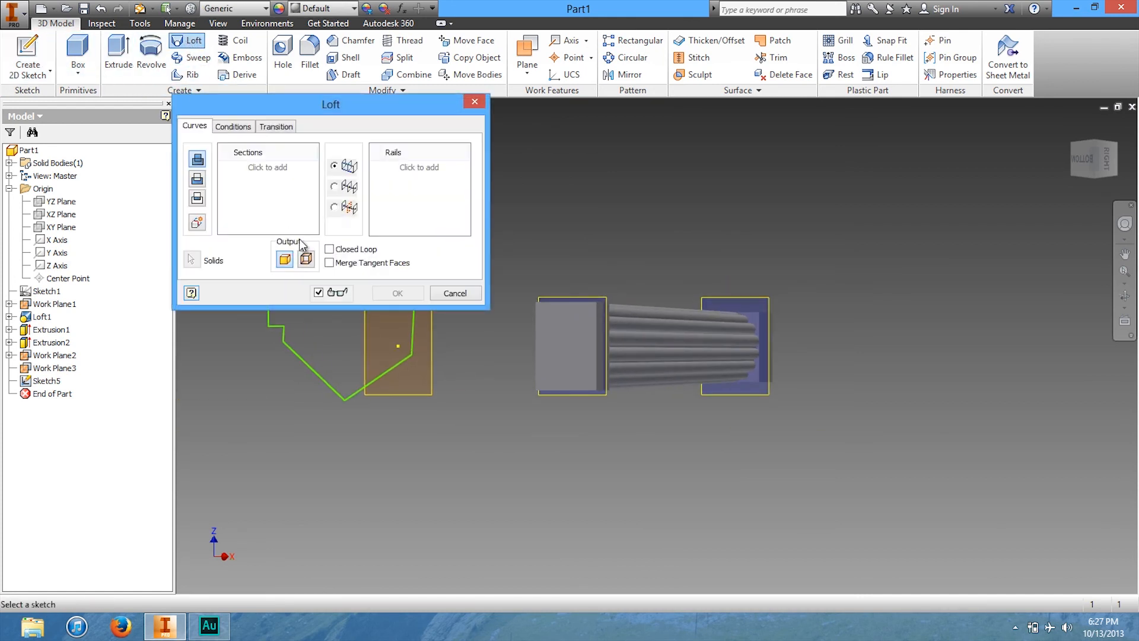
{"action": "left_click_drag", "start_coordinate": [302, 100], "coordinate": [282, 33]}
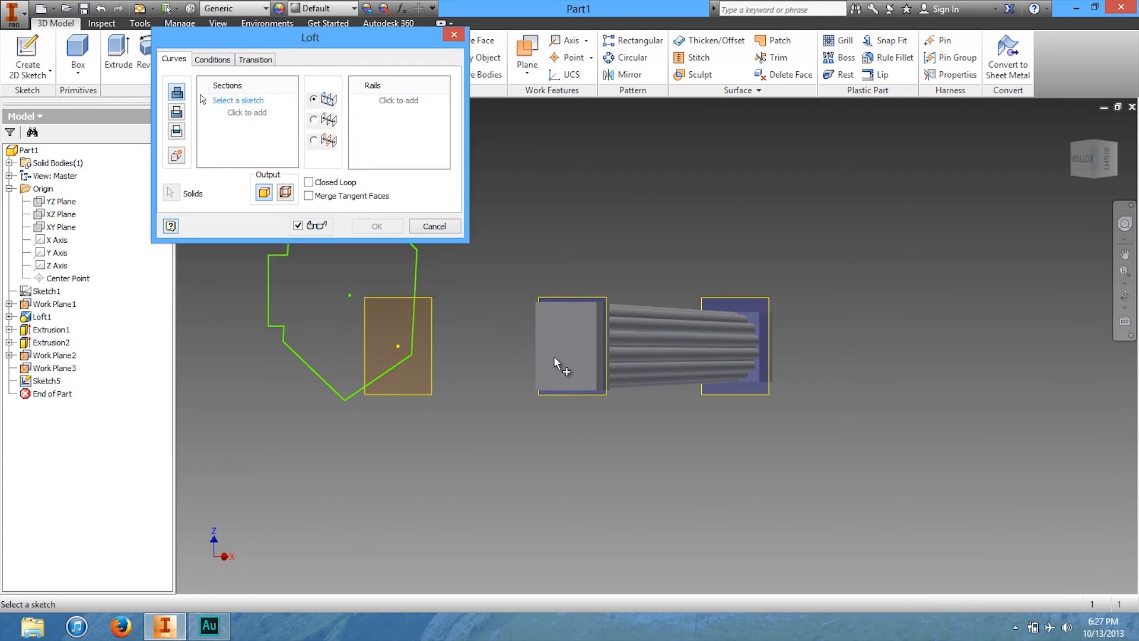
{"action": "left_click", "coordinate": [537, 347]}
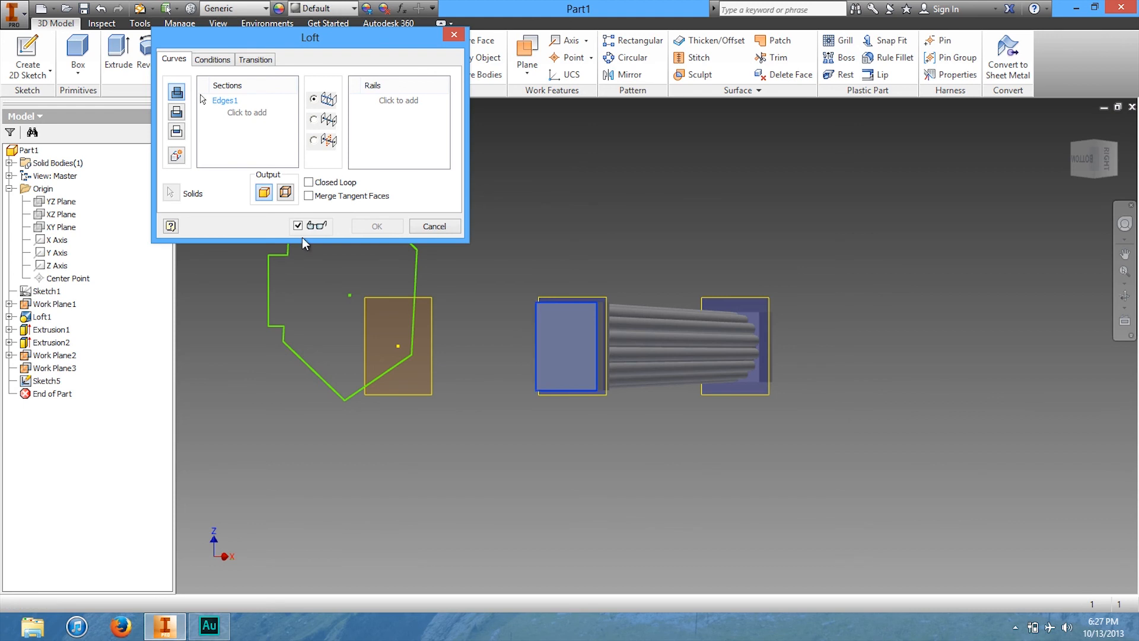
{"action": "left_click", "coordinate": [243, 114]}
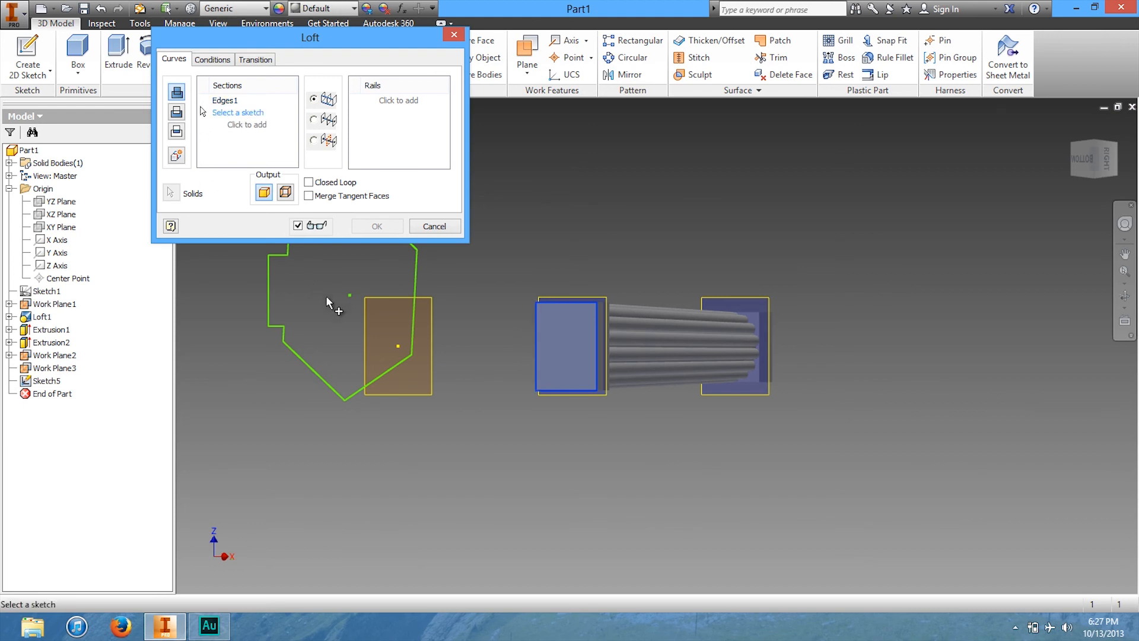
{"action": "left_click", "coordinate": [281, 325]}
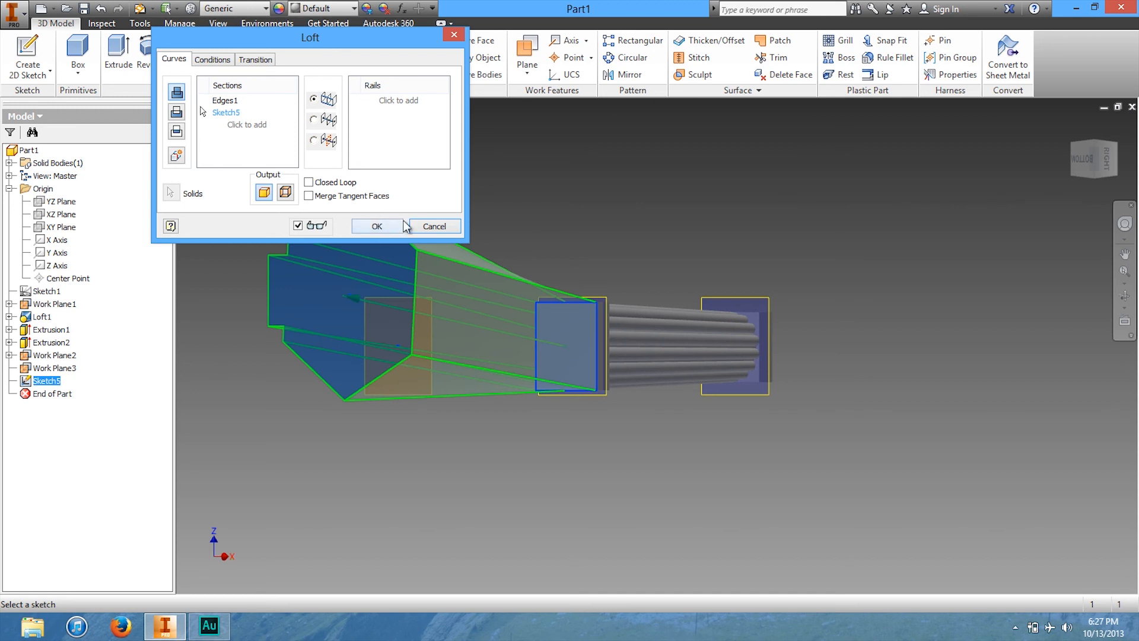
{"action": "mouse_move", "coordinate": [1081, 165]}
{"action": "left_mouse_down"}
{"action": "mouse_move", "coordinate": [920, 247]}
{"action": "mouse_move", "coordinate": [187, 192]}
{"action": "mouse_move", "coordinate": [367, 136]}
{"action": "mouse_move", "coordinate": [504, 130]}
{"action": "mouse_move", "coordinate": [380, 153]}
{"action": "mouse_move", "coordinate": [192, 240]}
{"action": "left_mouse_up"}
{"action": "key", "text": "Escape"}
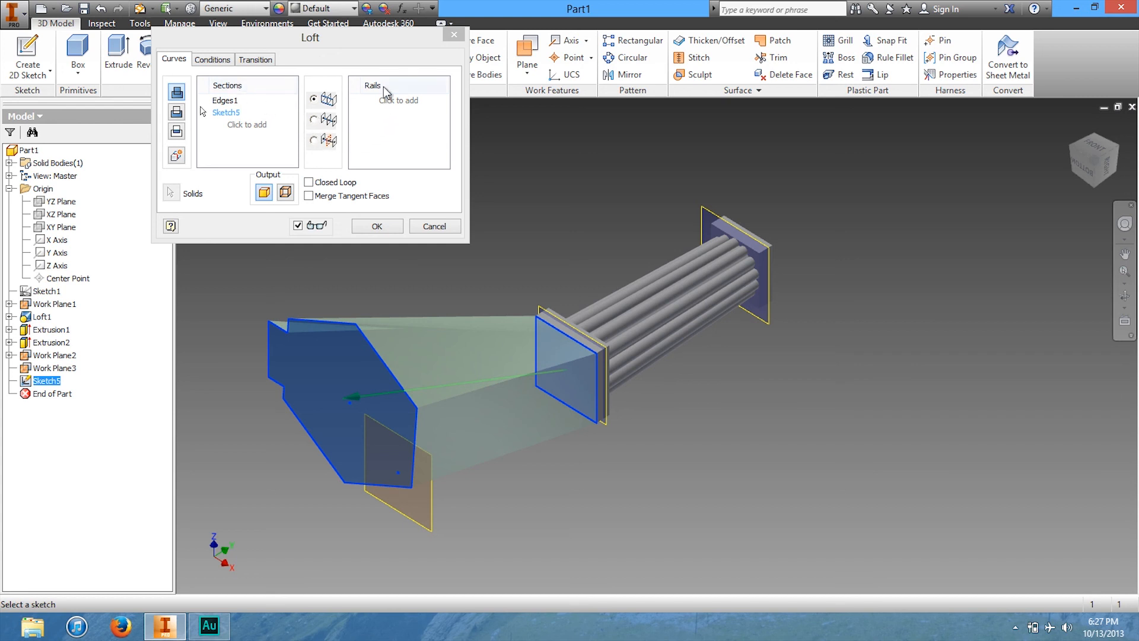
- Set the loft's start condition at the base plate face section to tangent
{"action": "left_click", "coordinate": [214, 60]}
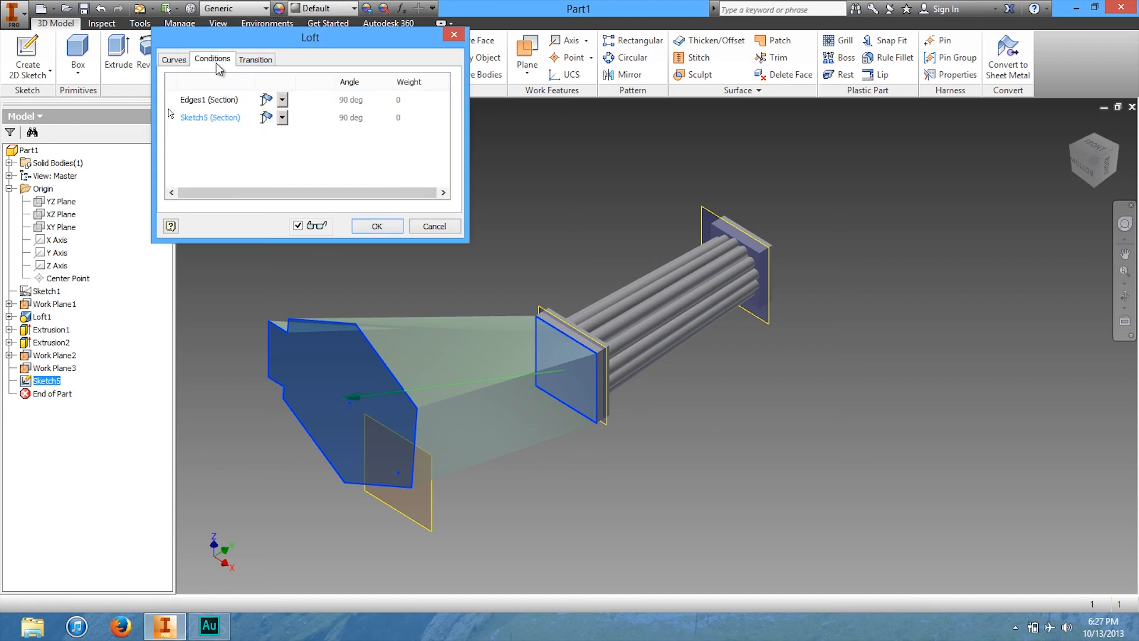
{"action": "left_click", "coordinate": [282, 102]}
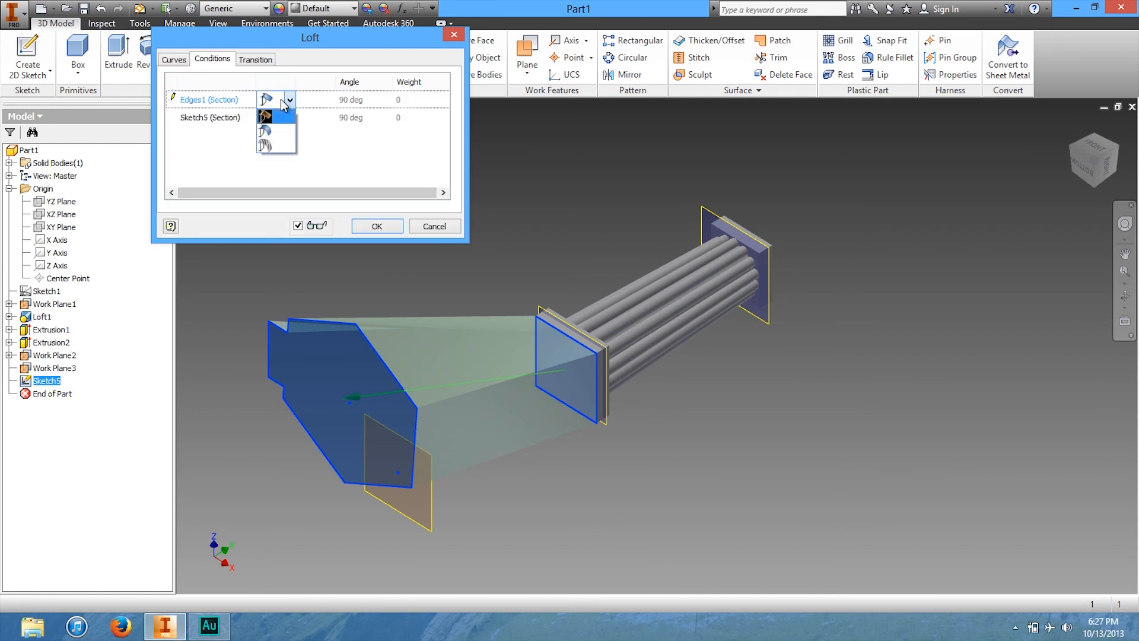
{"action": "left_click", "coordinate": [279, 133]}
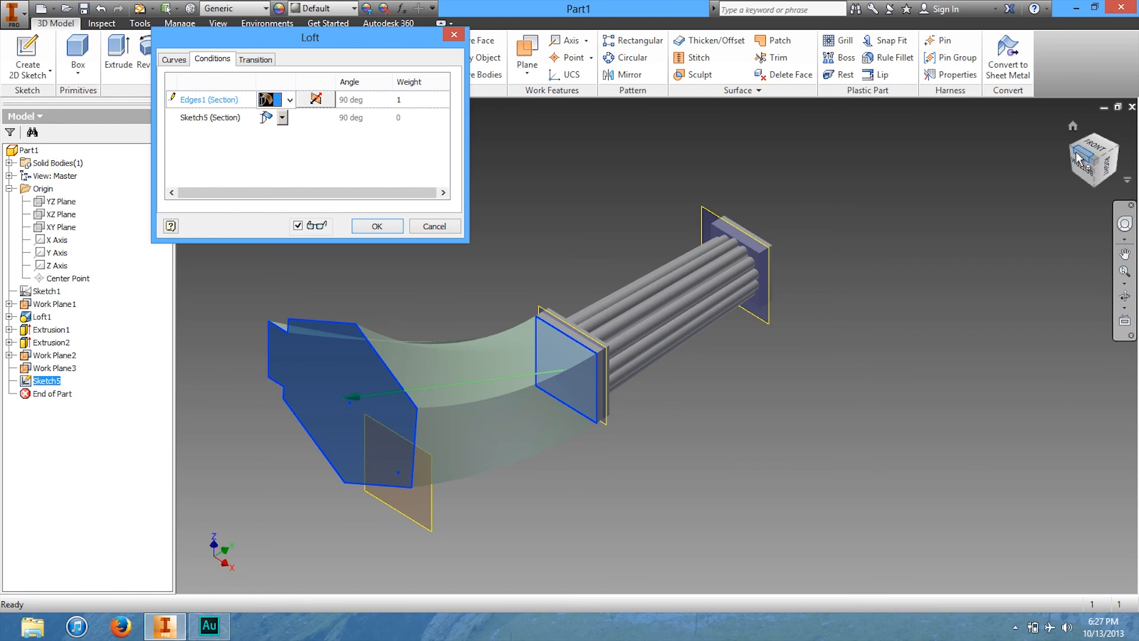
{"action": "mouse_move", "coordinate": [1088, 165]}
{"action": "left_mouse_down"}
{"action": "mouse_move", "coordinate": [1099, 548]}
{"action": "mouse_move", "coordinate": [1086, 595]}
{"action": "mouse_move", "coordinate": [1097, 164]}
{"action": "left_mouse_up"}
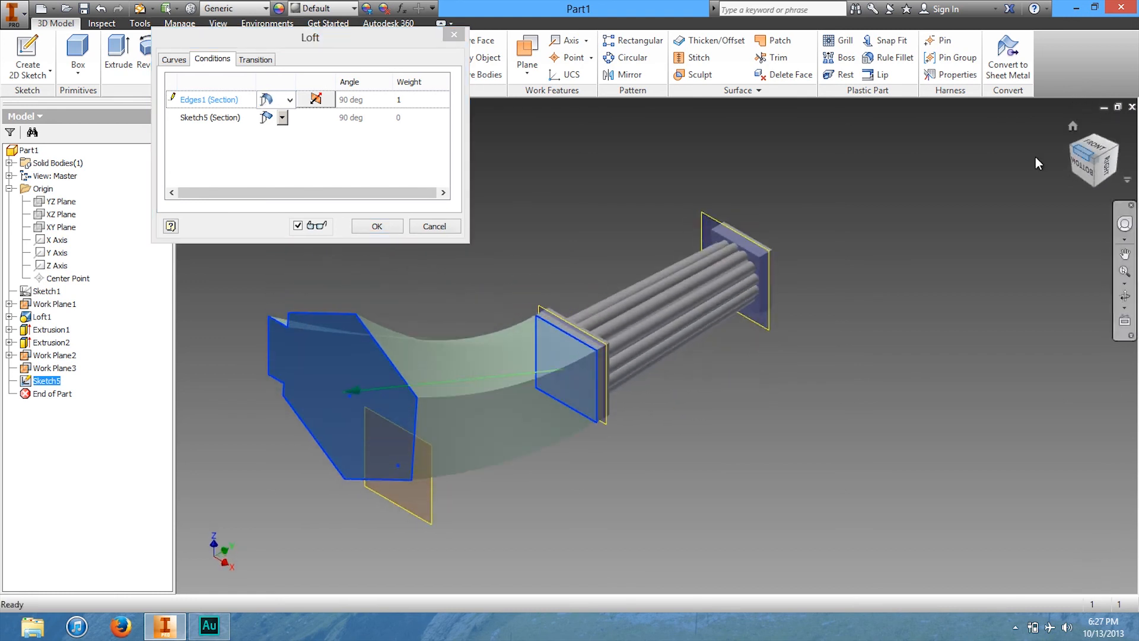
- Apply a direction condition to the outline sketch section, create the loft, and view the finished part from the side
{"action": "left_click", "coordinate": [281, 118]}
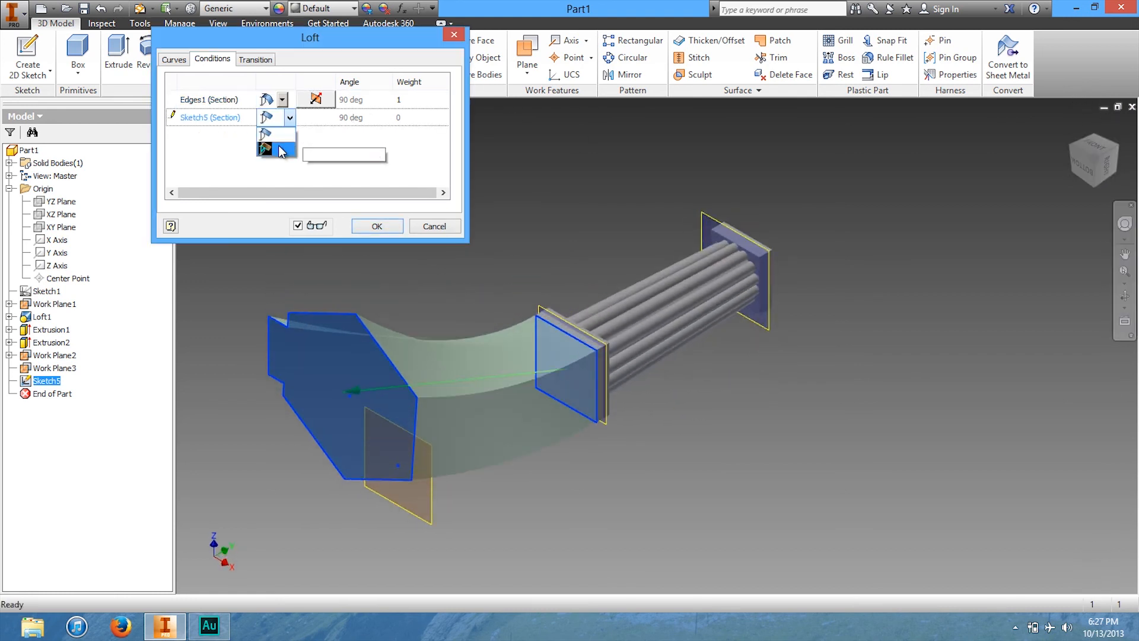
{"action": "left_click", "coordinate": [272, 149]}
{"action": "mouse_move", "coordinate": [1094, 163]}
{"action": "left_mouse_down"}
{"action": "mouse_move", "coordinate": [180, 171]}
{"action": "mouse_move", "coordinate": [306, 171]}
{"action": "mouse_move", "coordinate": [382, 107]}
{"action": "mouse_move", "coordinate": [404, 590]}
{"action": "mouse_move", "coordinate": [414, 556]}
{"action": "mouse_move", "coordinate": [408, 579]}
{"action": "left_mouse_up"}
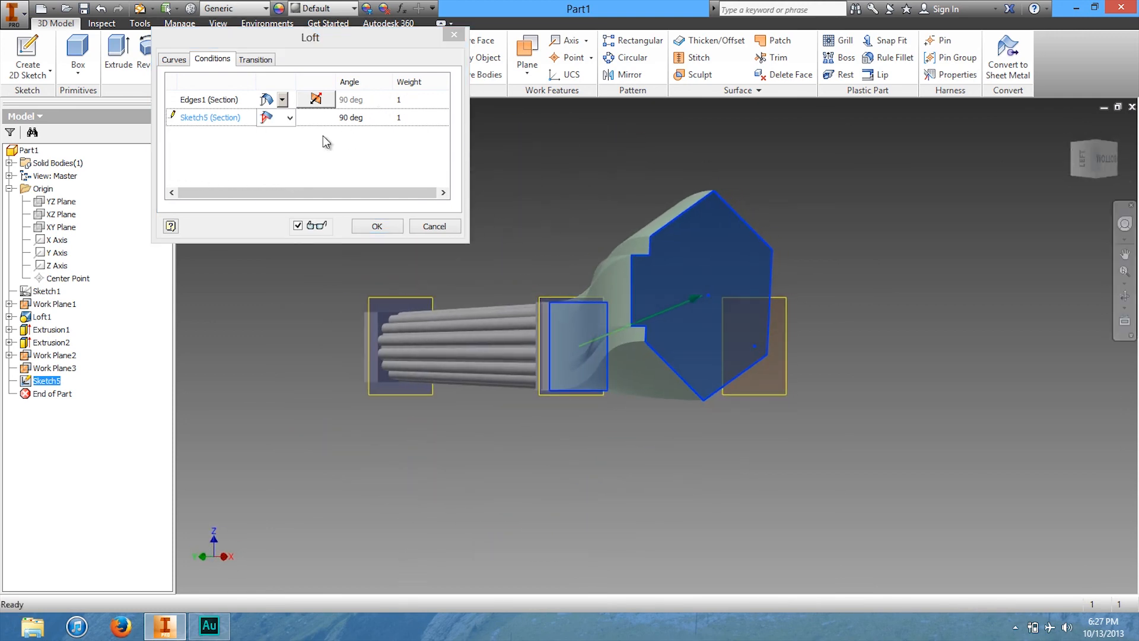
{"action": "left_click", "coordinate": [261, 59]}
{"action": "left_click", "coordinate": [230, 61]}
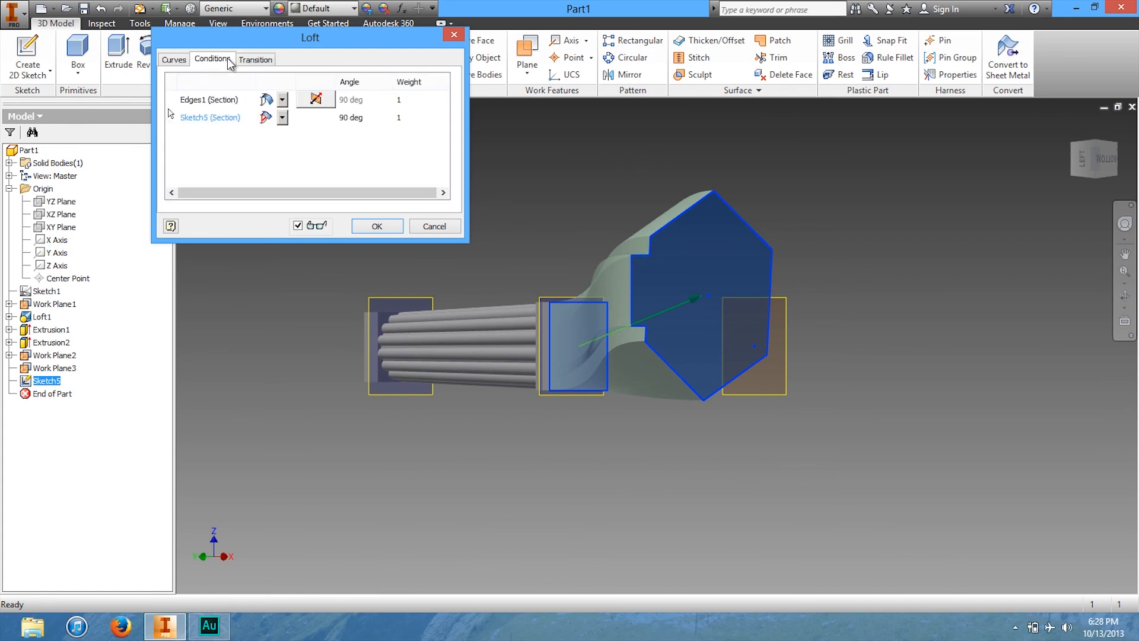
{"action": "left_click", "coordinate": [385, 225]}
{"action": "mouse_move", "coordinate": [1044, 178]}
{"action": "middle_mouse_down", "text": "shift"}
{"action": "mouse_move", "coordinate": [796, 184]}
{"action": "mouse_move", "coordinate": [971, 265]}
{"action": "mouse_move", "coordinate": [1049, 190]}
{"action": "middle_mouse_up", "text": "shift"}
{"action": "left_click_drag", "start_coordinate": [1050, 190], "coordinate": [1082, 164]}
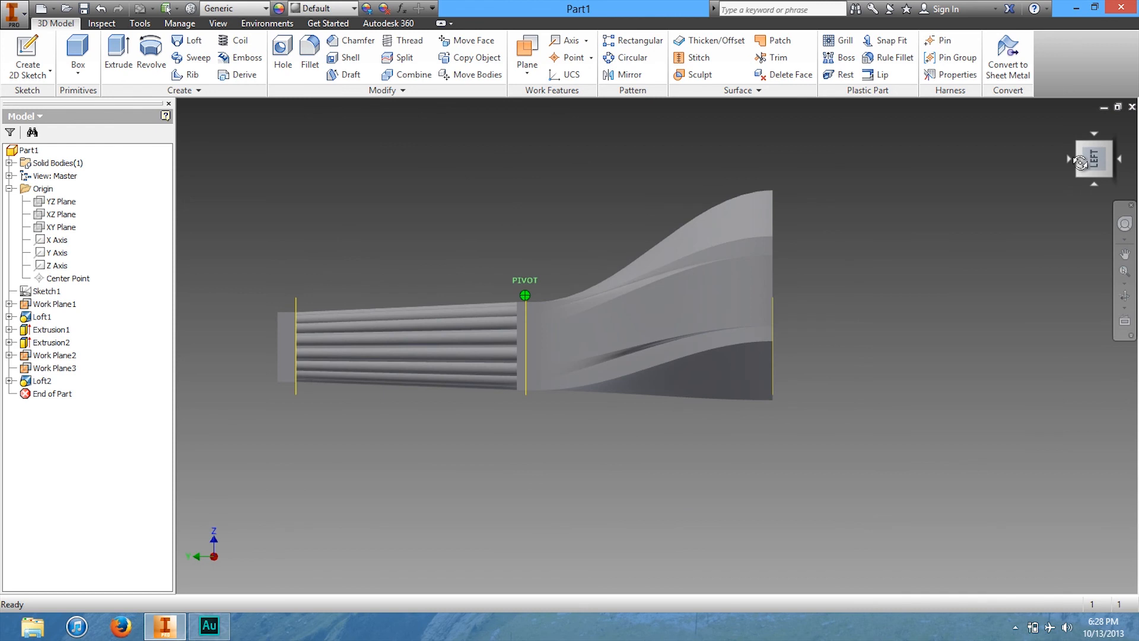
{"action": "left_click", "coordinate": [1102, 153]}
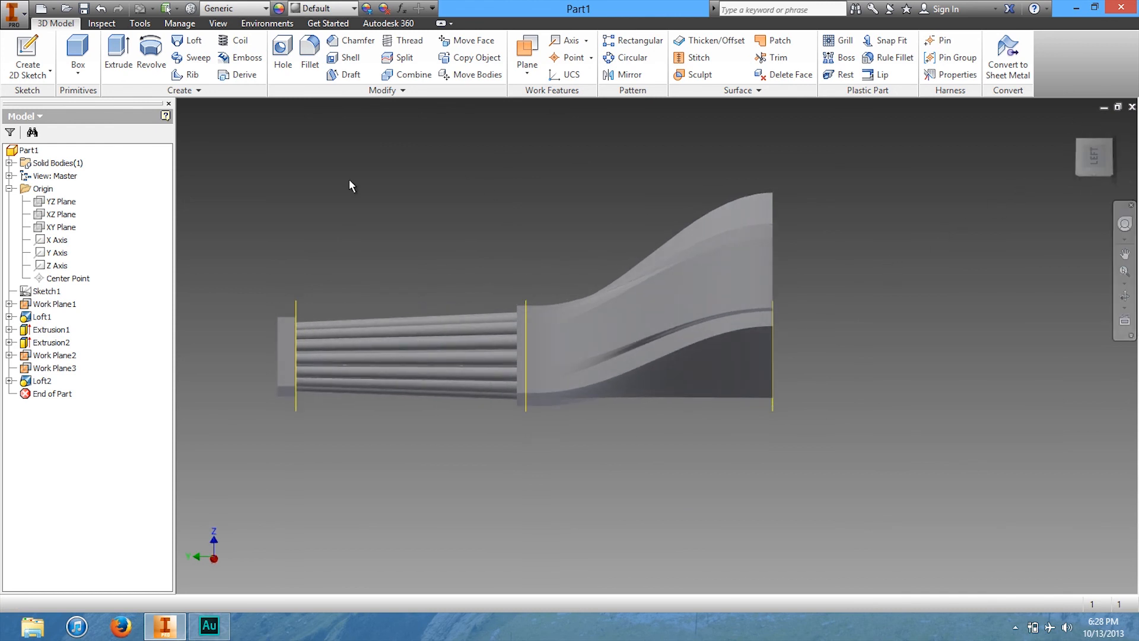